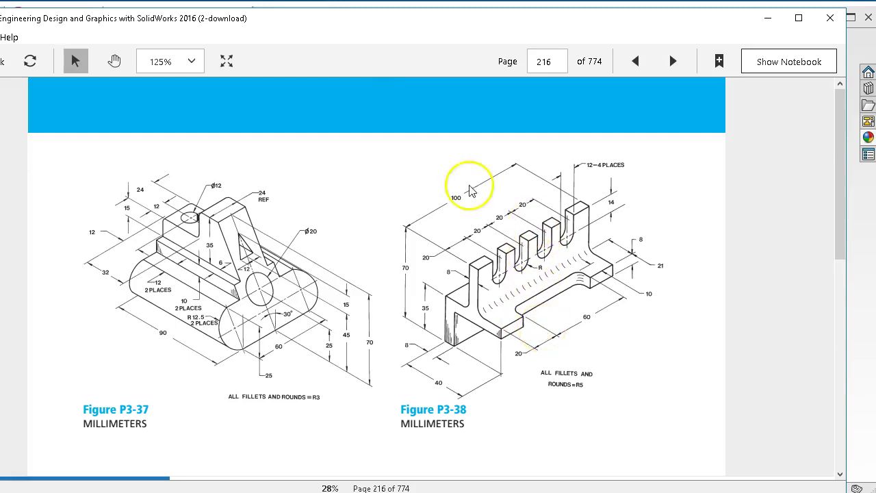
# - Move the reference drawing aside, create a new part from the Part mm template, and open a sketch on the Front plane
pyautogui.moveTo(335, 26); pyautogui.dragTo(825, 122)
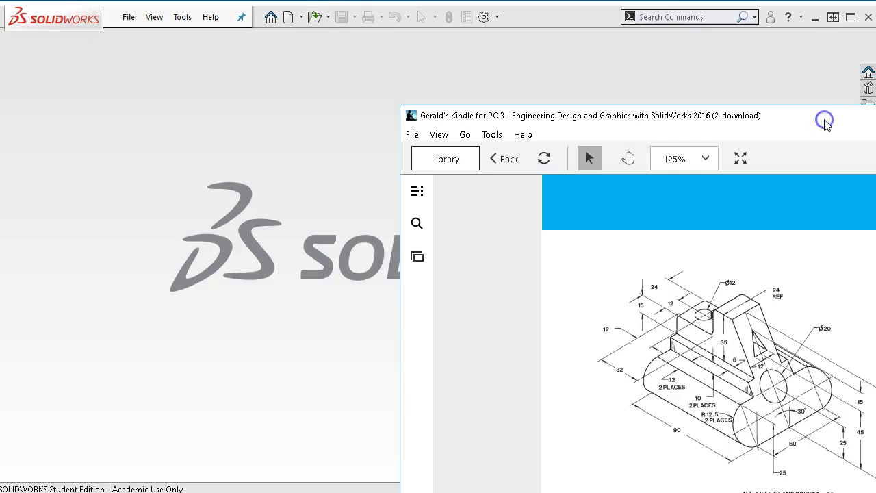
pyautogui.click(317, 175)
pyautogui.click(294, 21)
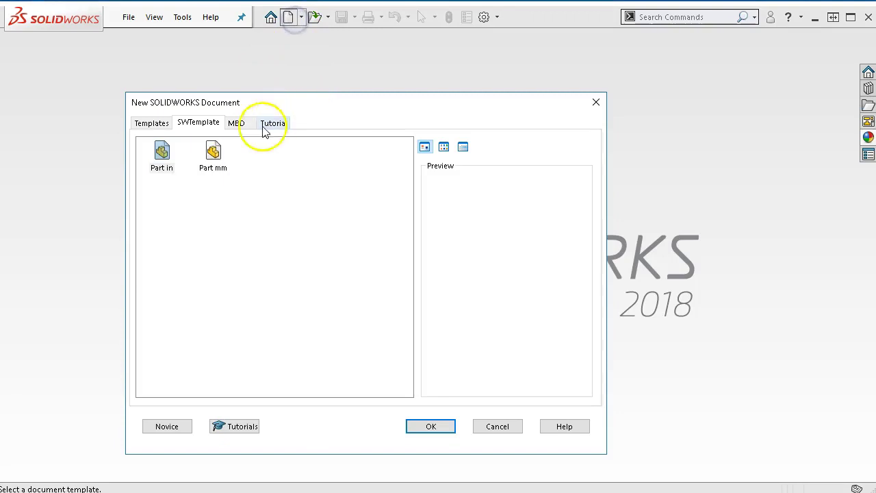
pyautogui.doubleClick(213, 159)
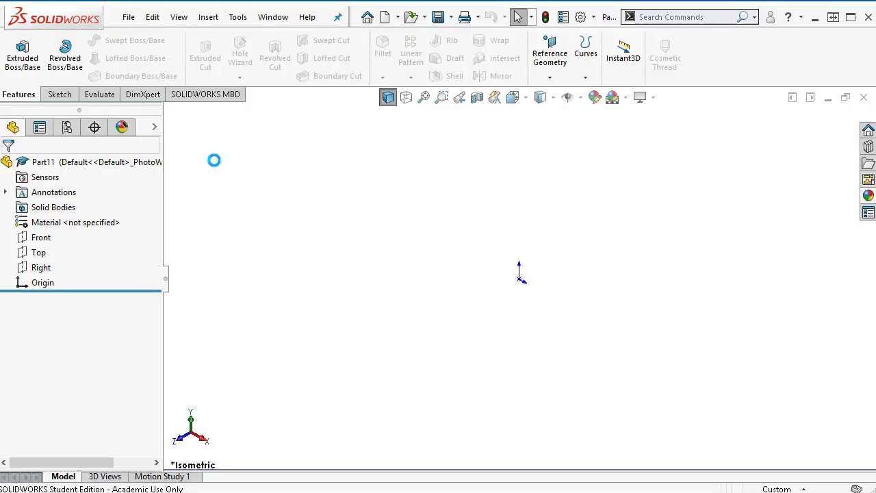
pyautogui.click(46, 245)
pyautogui.click(57, 221)
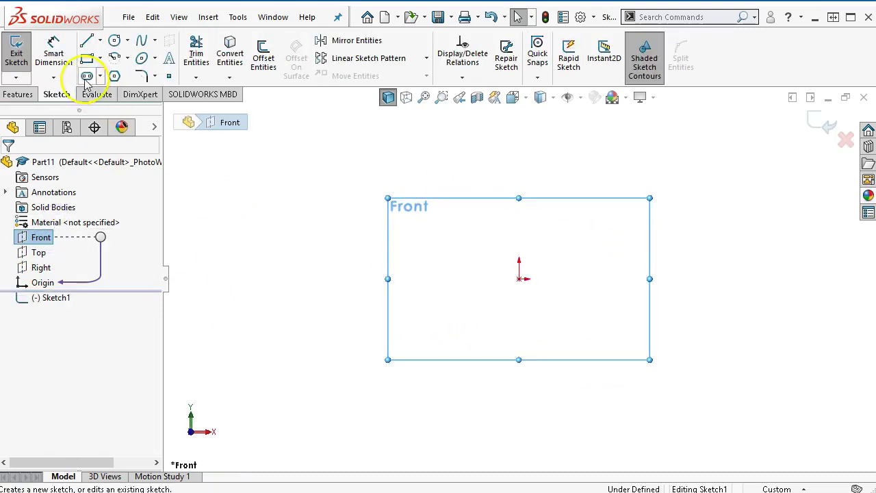
# - Sketch a closed ten-line profile from the origin with a lower leg, horizontal arm and upright post, about 65 mm wide and 79 mm tall
pyautogui.click(86, 41)
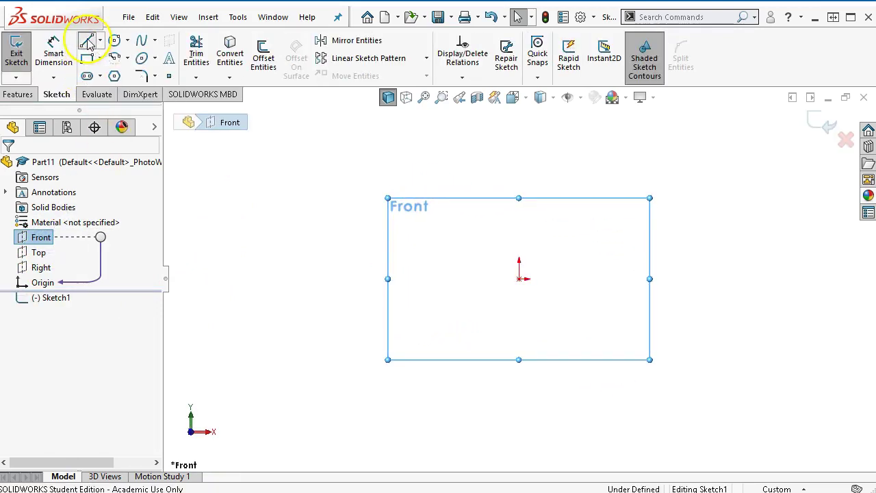
pyautogui.click(519, 278)
pyautogui.click(519, 212)
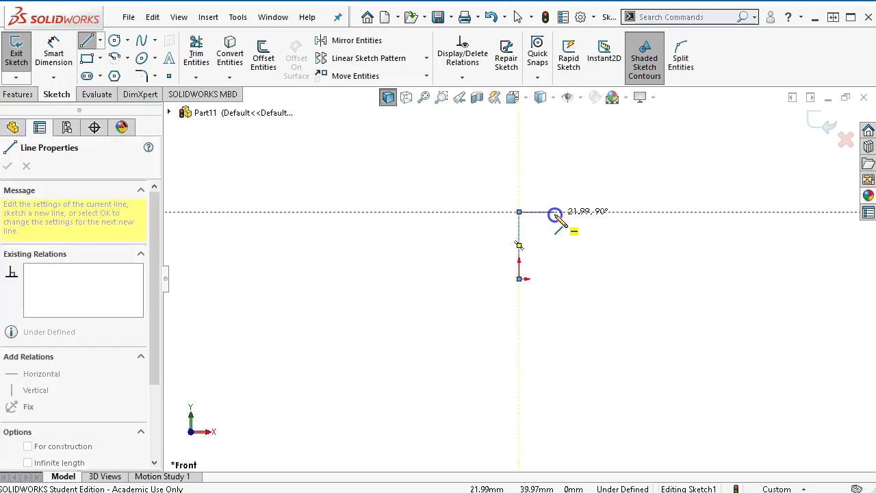
pyautogui.click(555, 212)
pyautogui.click(554, 149)
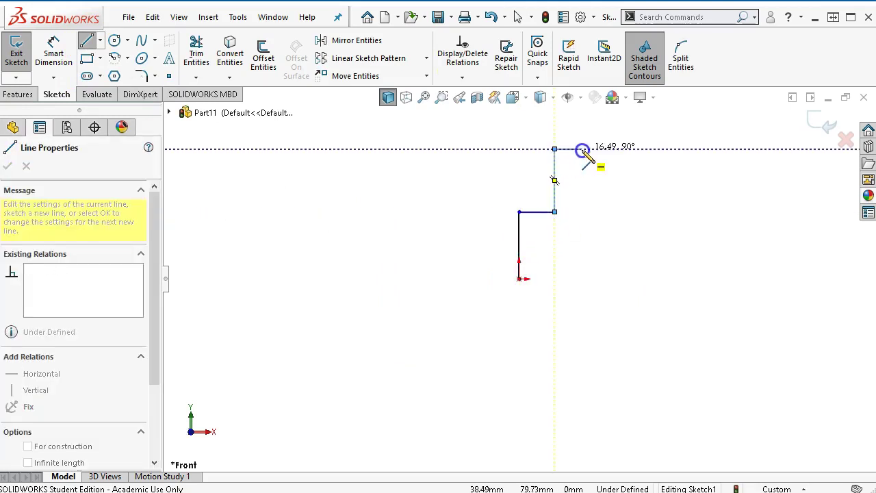
pyautogui.click(582, 148)
pyautogui.click(581, 212)
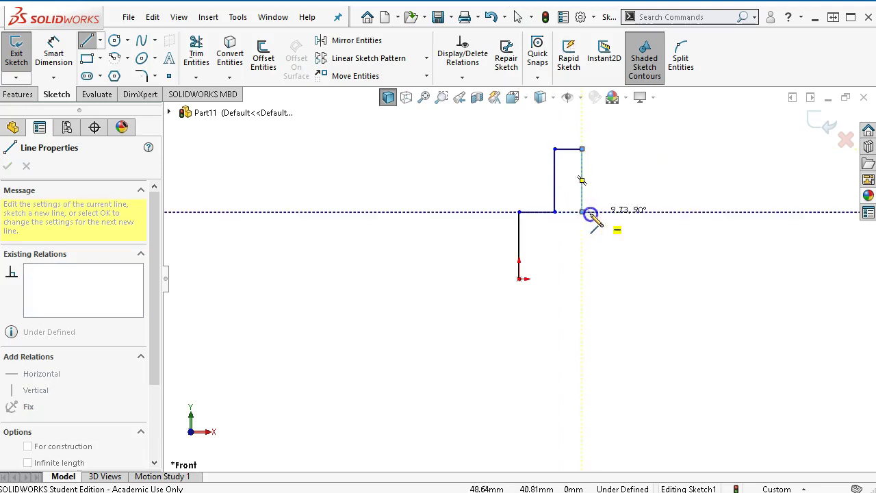
pyautogui.click(625, 212)
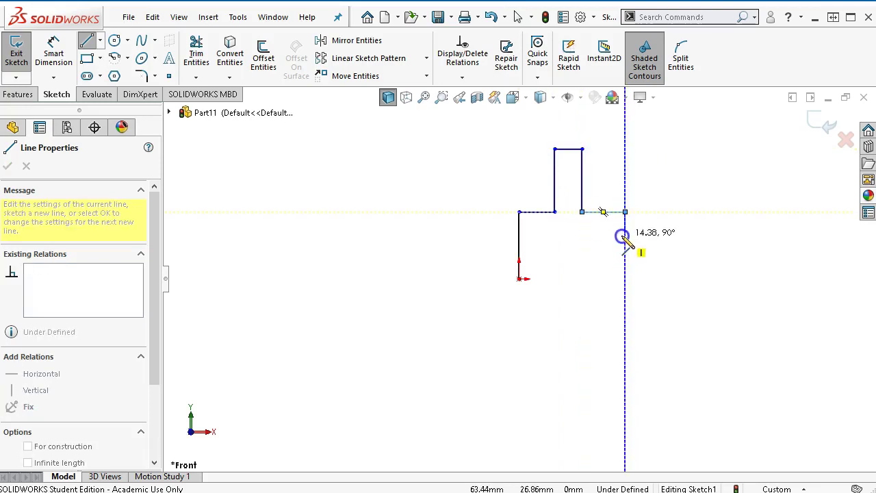
pyautogui.click(624, 236)
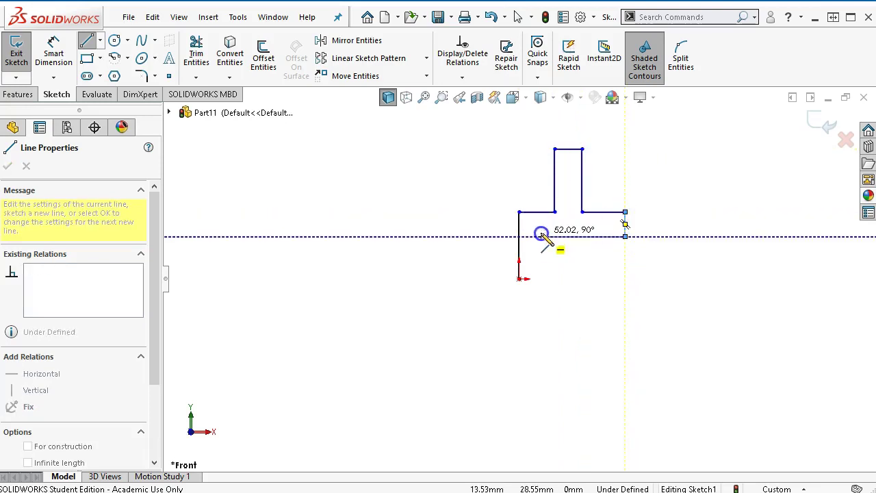
pyautogui.click(541, 236)
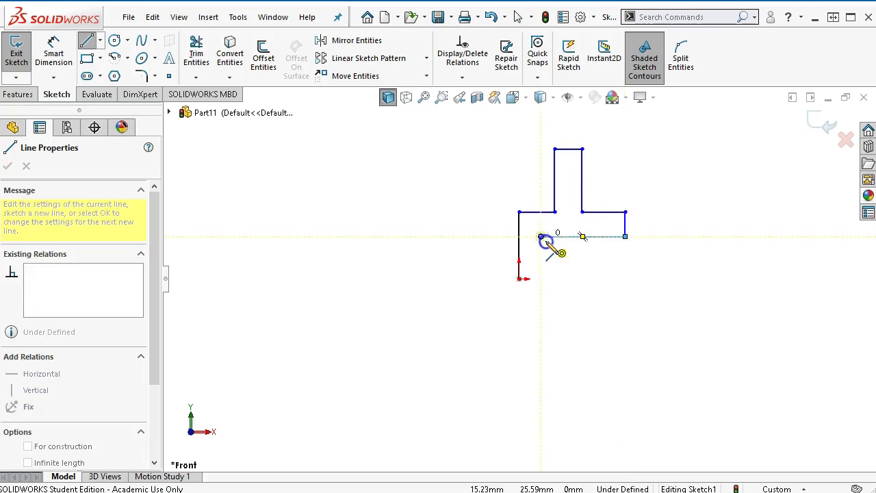
pyautogui.click(541, 278)
pyautogui.click(518, 278)
pyautogui.rightClick(561, 302)
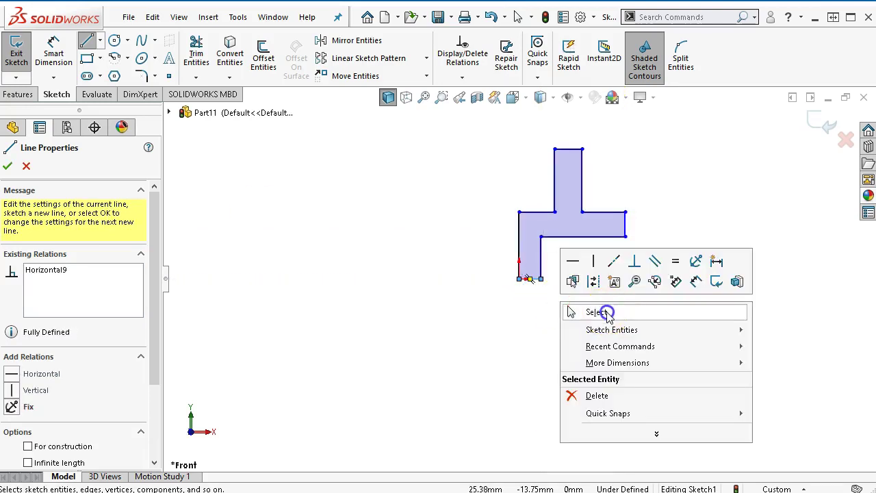
pyautogui.click(606, 308)
# - Make the two horizontal shoulder lines on either side of the upright post collinear
pyautogui.doubleClick(609, 219)
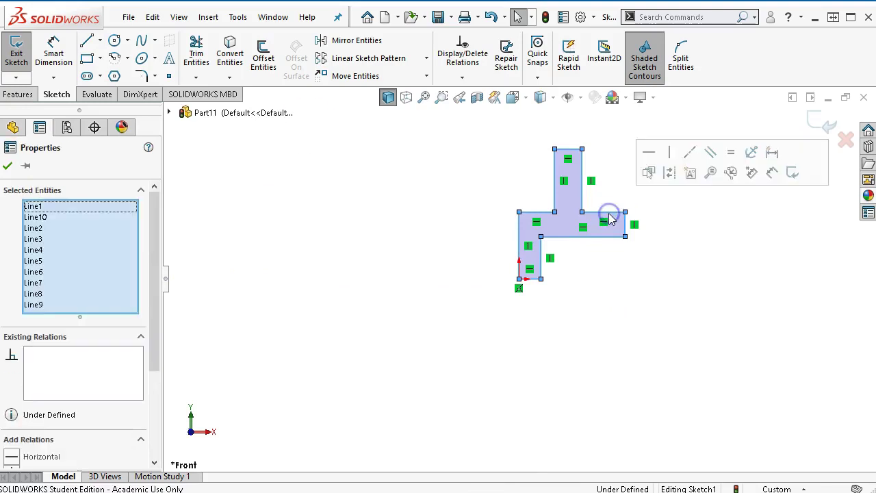
pyautogui.click(603, 294)
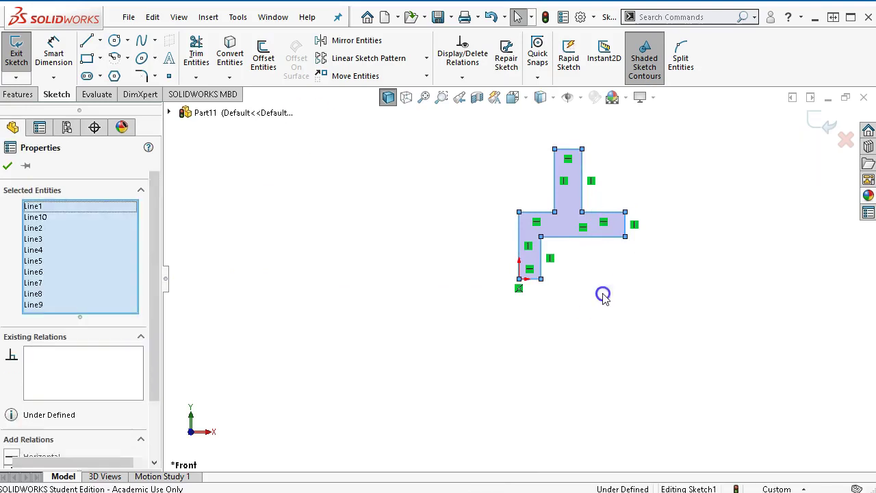
pyautogui.click(616, 212)
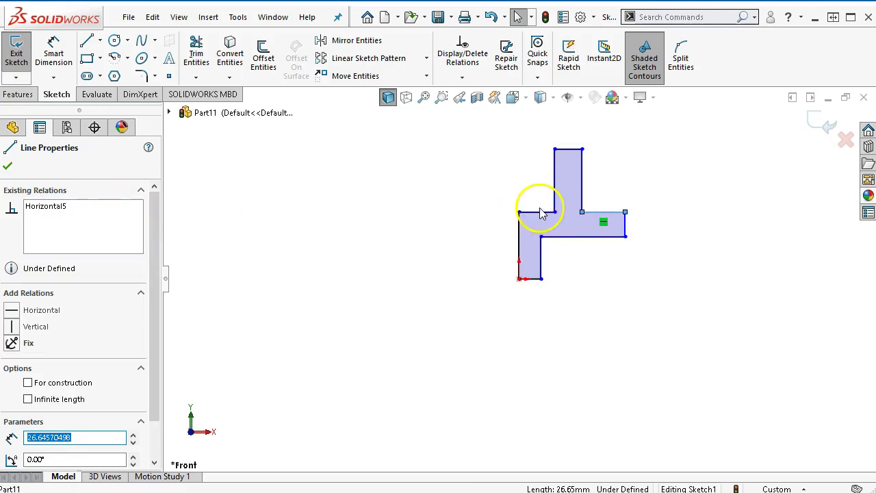
pyautogui.keyDown('ctrl'); pyautogui.click(540, 213); pyautogui.keyUp('ctrl')
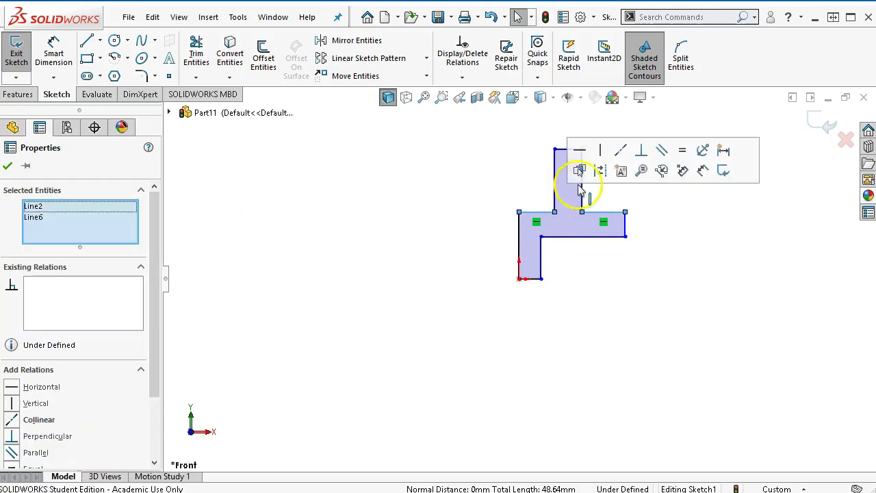
pyautogui.click(618, 156)
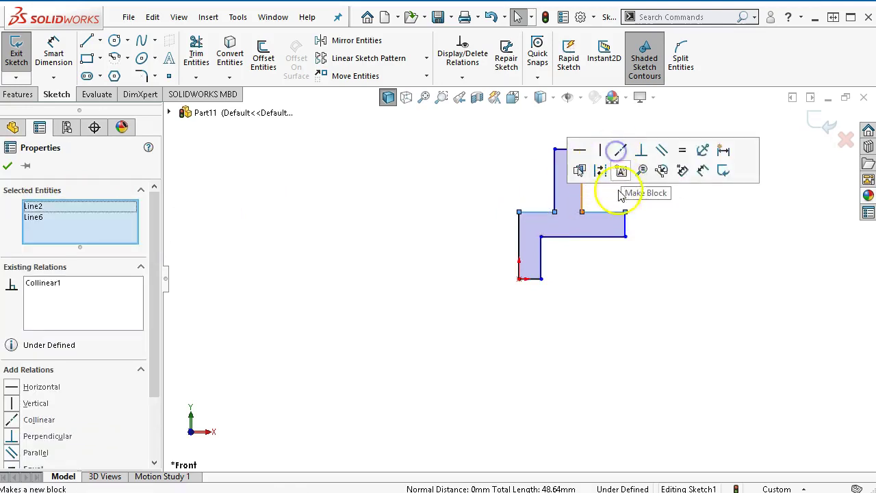
pyautogui.click(684, 205)
# - Move the upper outer corner of the horizontal arm to about X 66 mm, Y 43 mm, testing the collinear shoulders
pyautogui.scroll(-1, 552, 183)
pyautogui.scroll(-1, 552, 184)
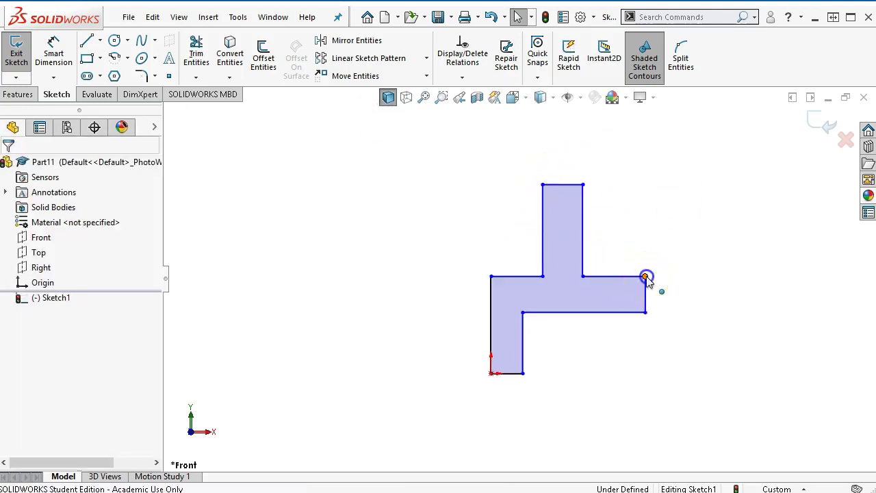
pyautogui.moveTo(647, 277)
pyautogui.mouseDown()
pyautogui.moveTo(646, 246)
pyautogui.moveTo(647, 274)
pyautogui.mouseUp()
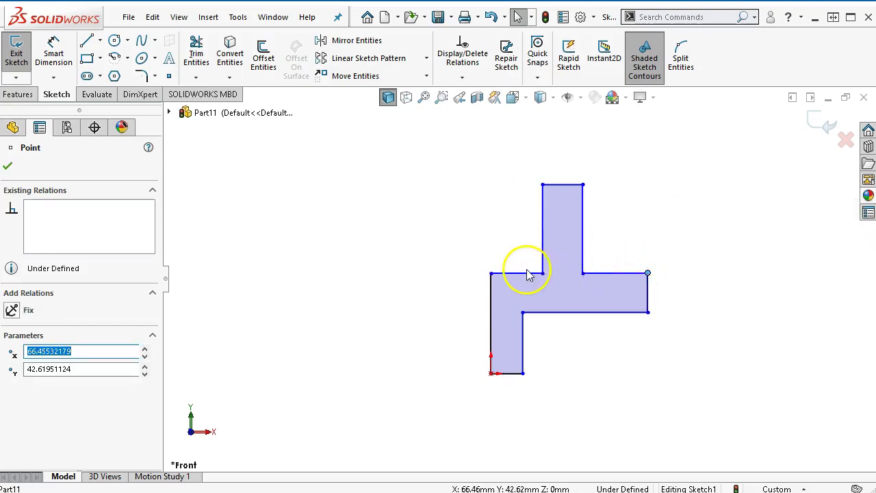
pyautogui.moveTo(523, 280)
pyautogui.mouseDown()
pyautogui.moveTo(532, 293)
pyautogui.moveTo(545, 275)
pyautogui.mouseUp()
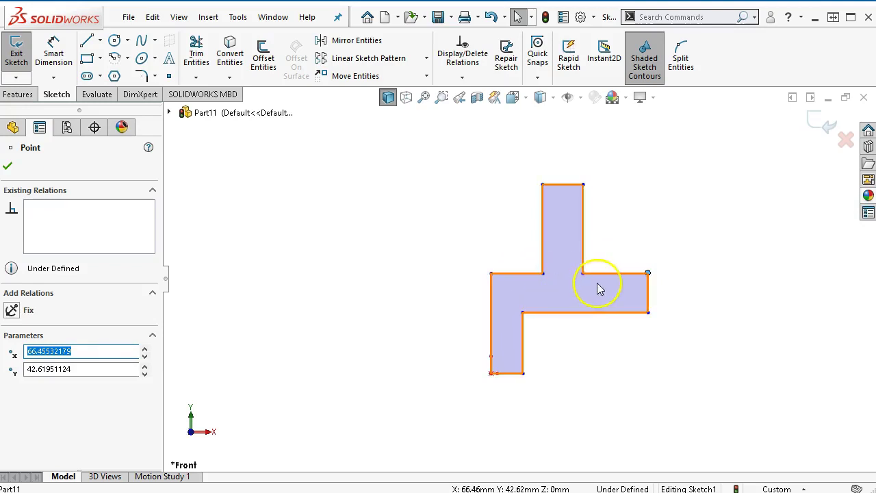
pyautogui.moveTo(603, 279)
pyautogui.mouseDown()
pyautogui.moveTo(556, 284)
pyautogui.moveTo(426, 240)
pyautogui.mouseUp()
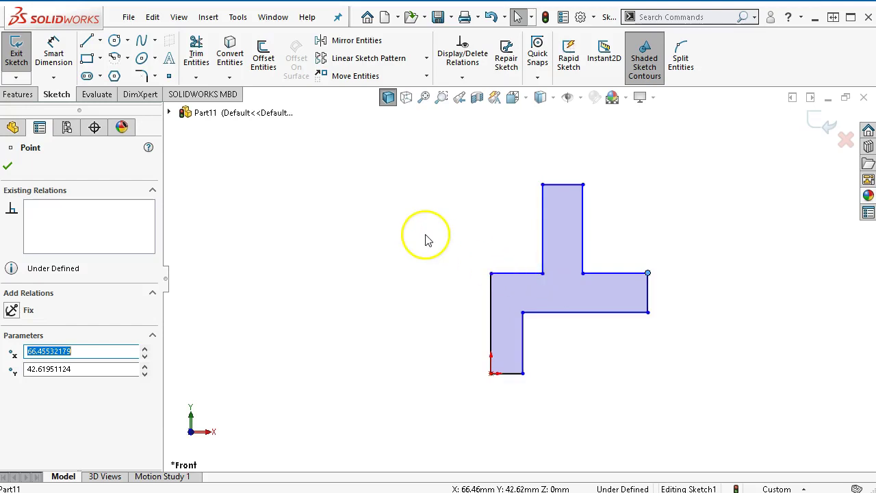
# - Dimension the bottom edge of the lower leg at 8 mm
pyautogui.moveTo(426, 239); pyautogui.dragTo(427, 231, button='right')
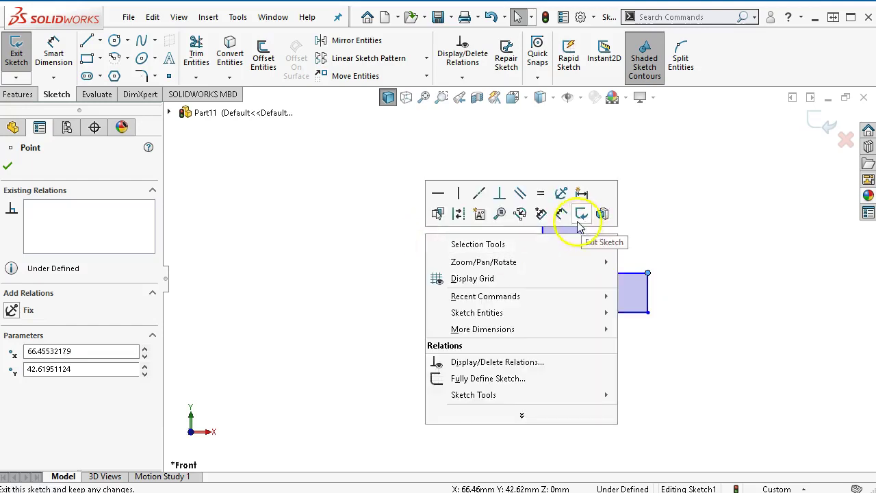
pyautogui.click(559, 211)
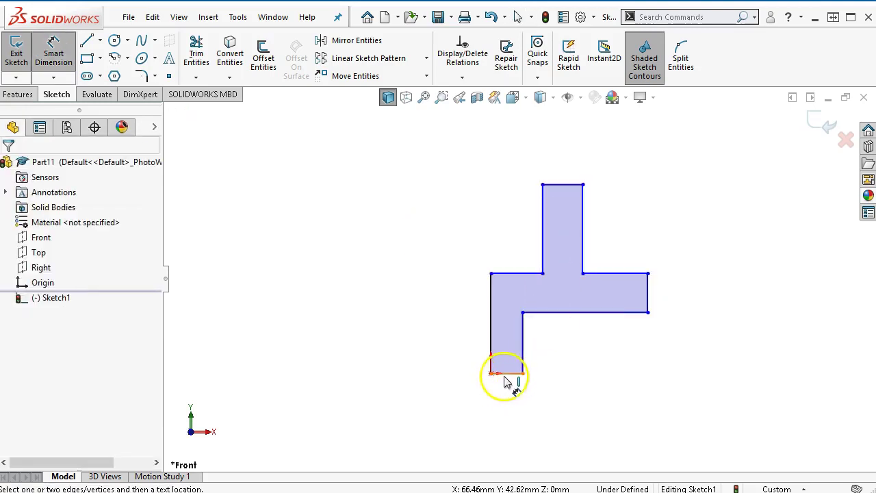
pyautogui.click(505, 376)
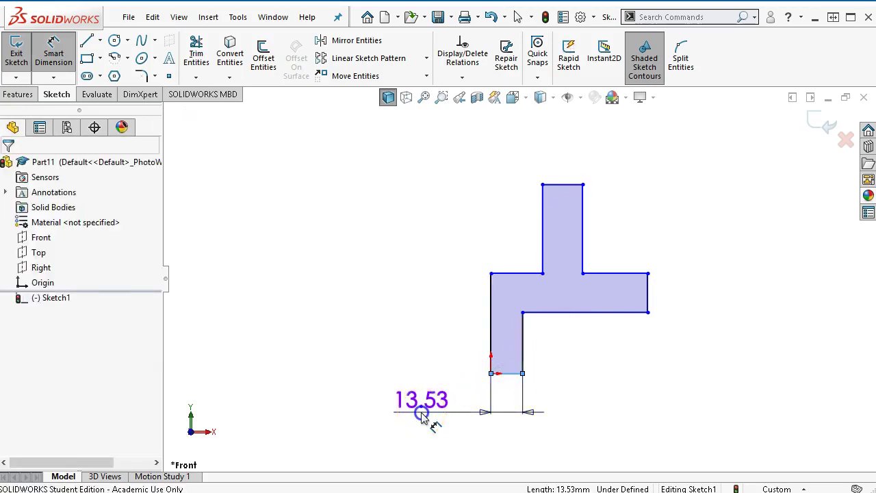
pyautogui.click(422, 417)
pyautogui.write('8')
pyautogui.press('Return')
pyautogui.click(705, 407)
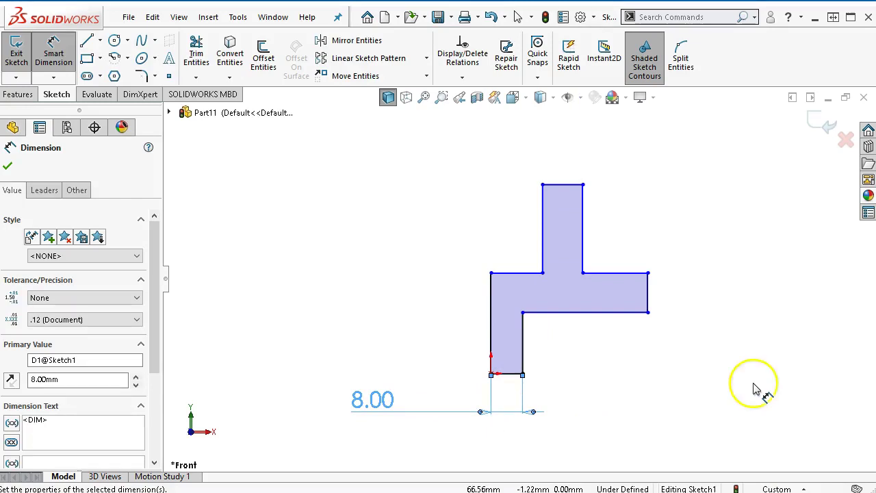
pyautogui.rightClick(716, 215)
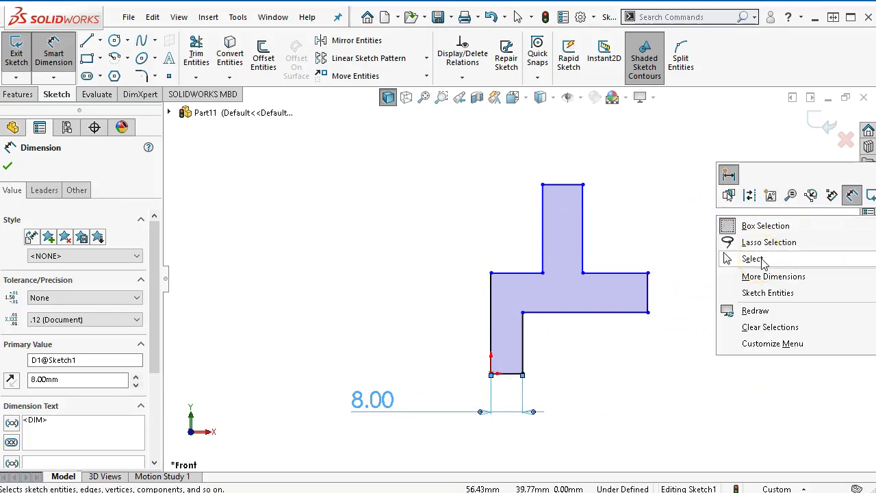
pyautogui.click(753, 258)
pyautogui.click(575, 185)
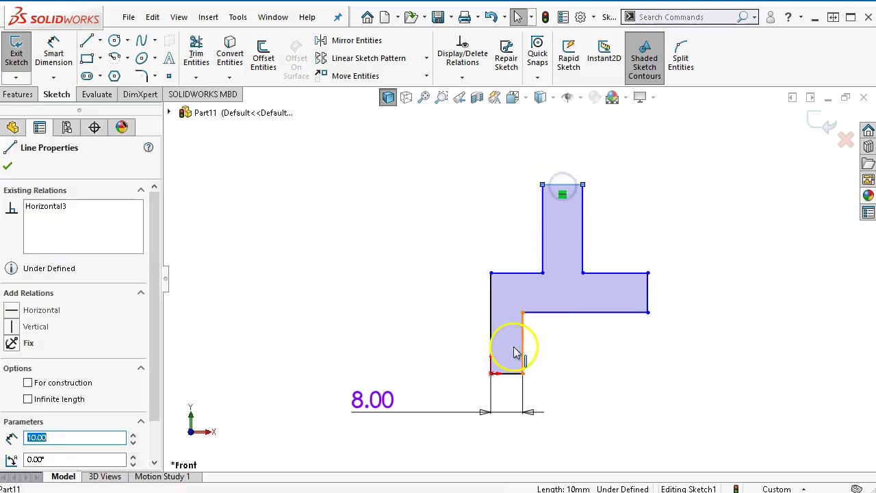
pyautogui.keyDown('ctrl'); pyautogui.click(507, 374); pyautogui.keyUp('ctrl')
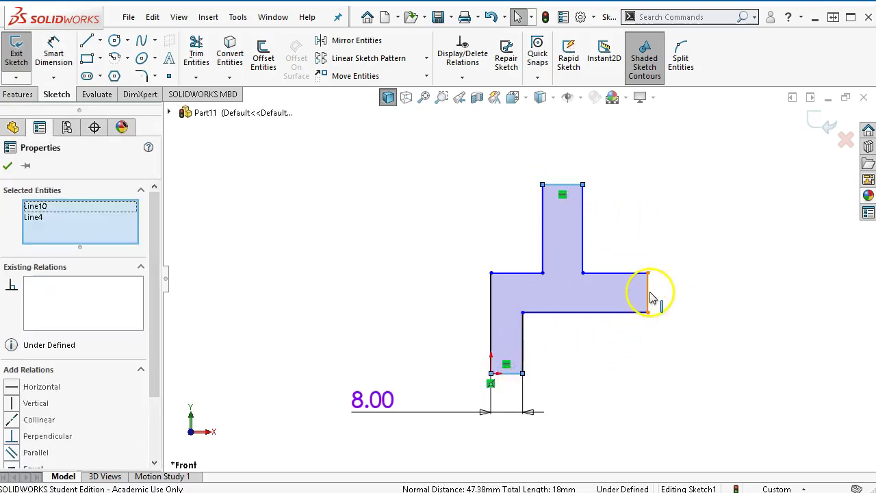
pyautogui.keyDown('ctrl'); pyautogui.click(648, 292); pyautogui.keyUp('ctrl')
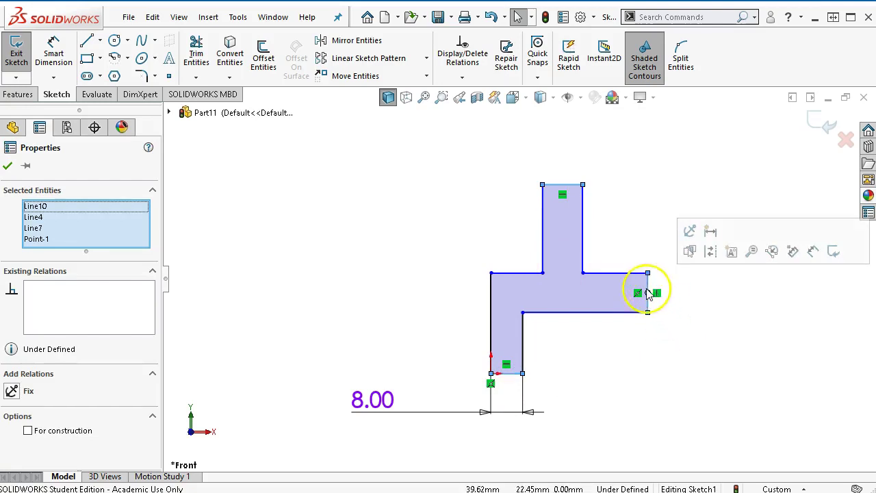
pyautogui.click(655, 339)
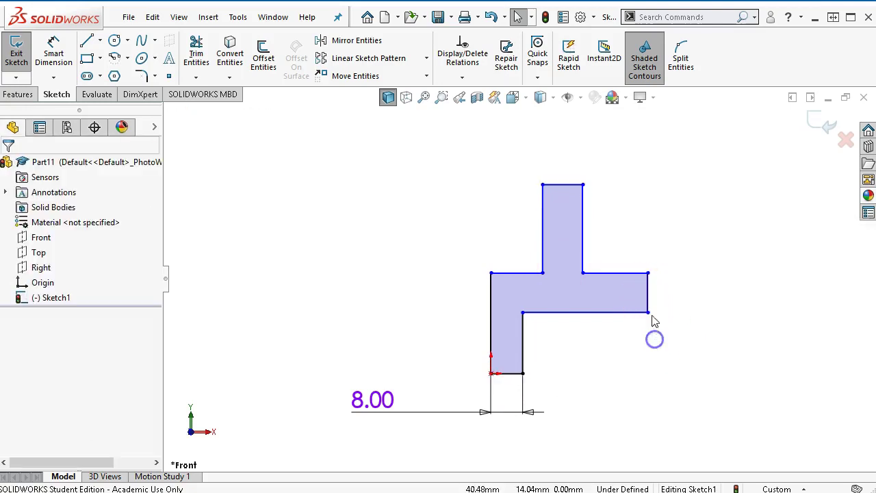
# - Make the leg's bottom edge, the arm's end edge and the post's top edge equal in length
pyautogui.click(512, 373)
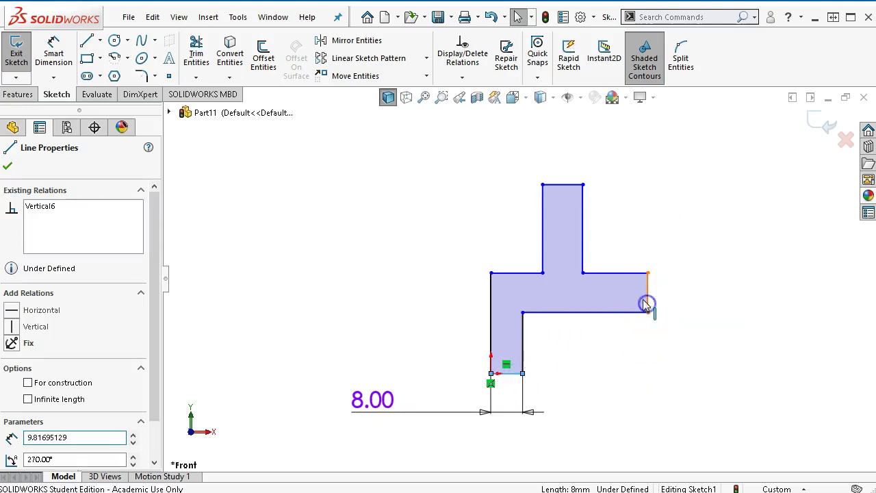
pyautogui.keyDown('ctrl'); pyautogui.click(649, 308); pyautogui.keyUp('ctrl')
pyautogui.keyDown('ctrl'); pyautogui.click(571, 186); pyautogui.keyUp('ctrl')
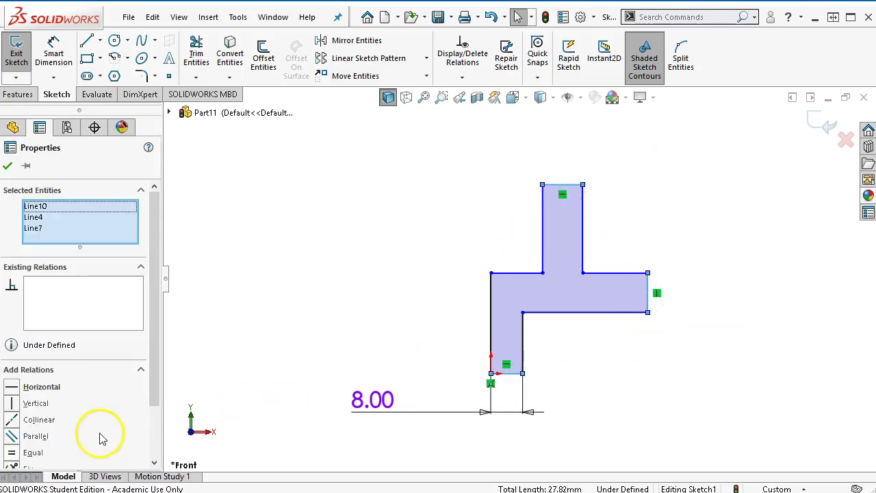
pyautogui.click(15, 454)
pyautogui.click(331, 243)
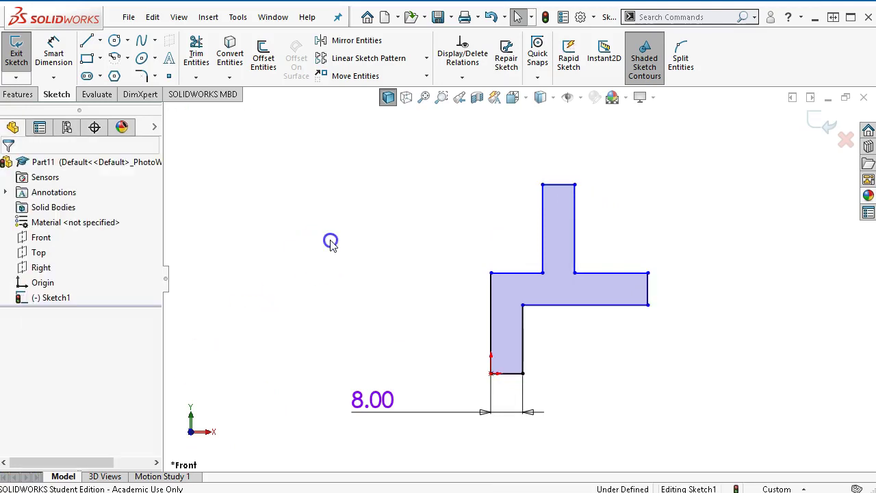
# - Dimension the outer vertical edge of the lower leg, from the origin to the shoulder, at 35 mm
pyautogui.rightClick(369, 234)
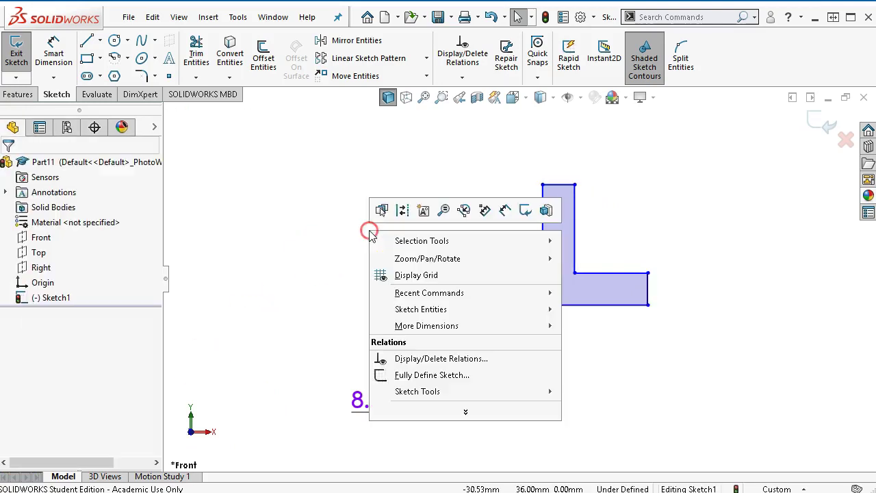
pyautogui.click(507, 210)
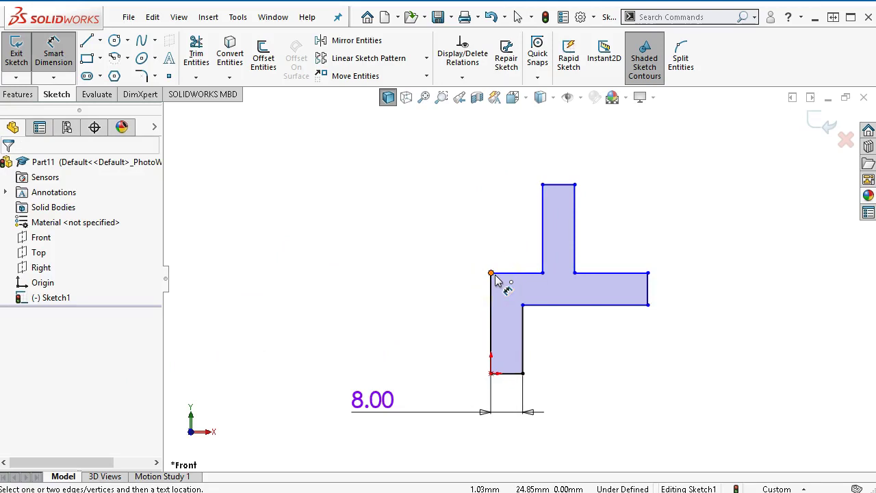
pyautogui.click(491, 312)
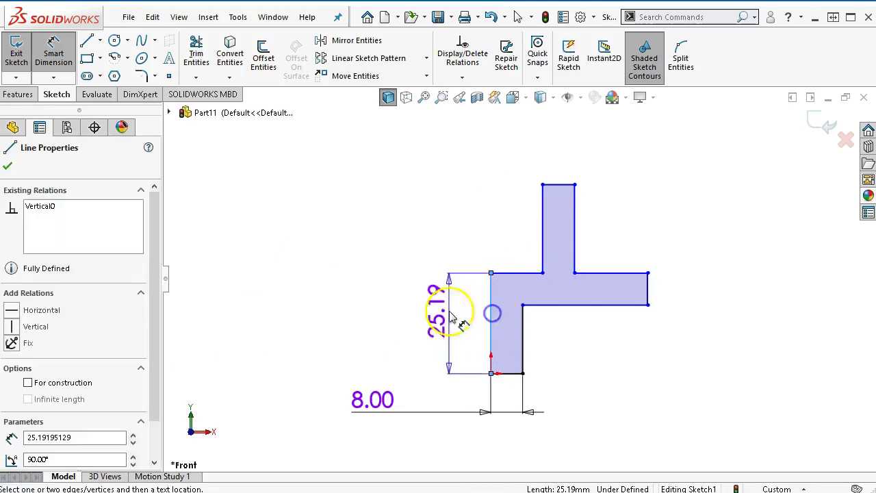
pyautogui.click(420, 315)
pyautogui.write('35')
pyautogui.press('Return')
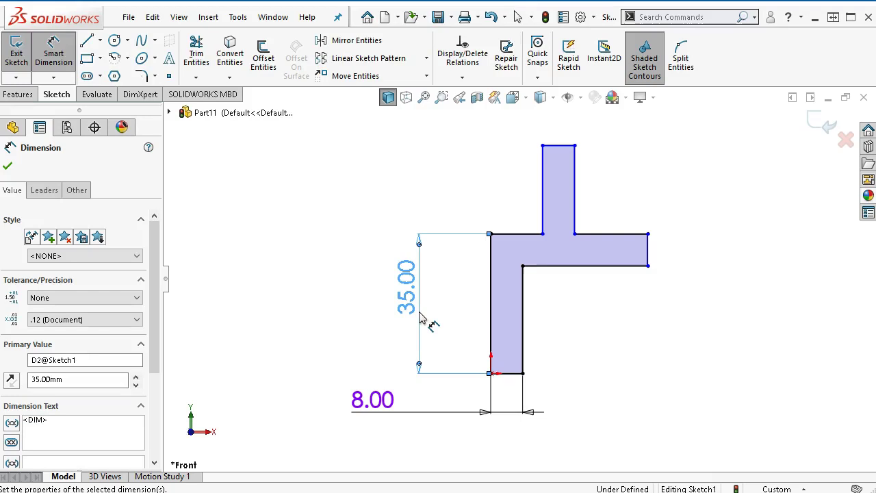
# - Dimension the overall height from the leg's bottom edge to the post's top edge at 70 mm
pyautogui.click(512, 375)
pyautogui.click(554, 147)
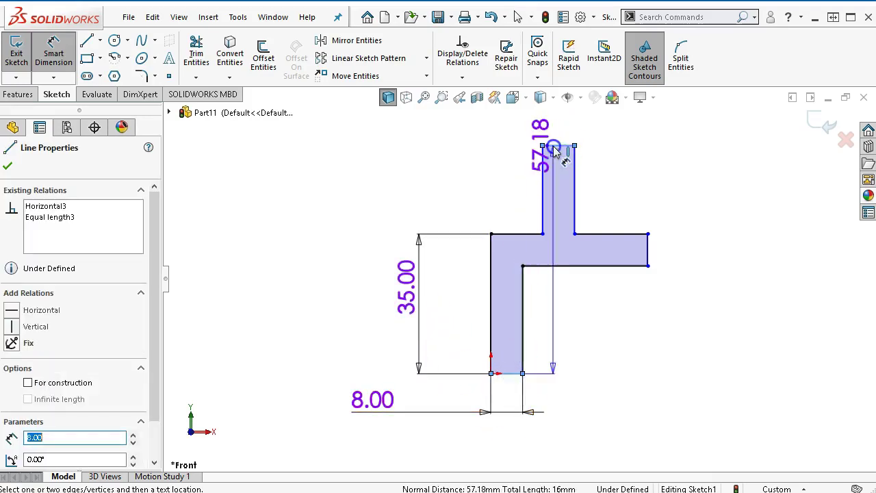
pyautogui.click(285, 285)
pyautogui.write('70')
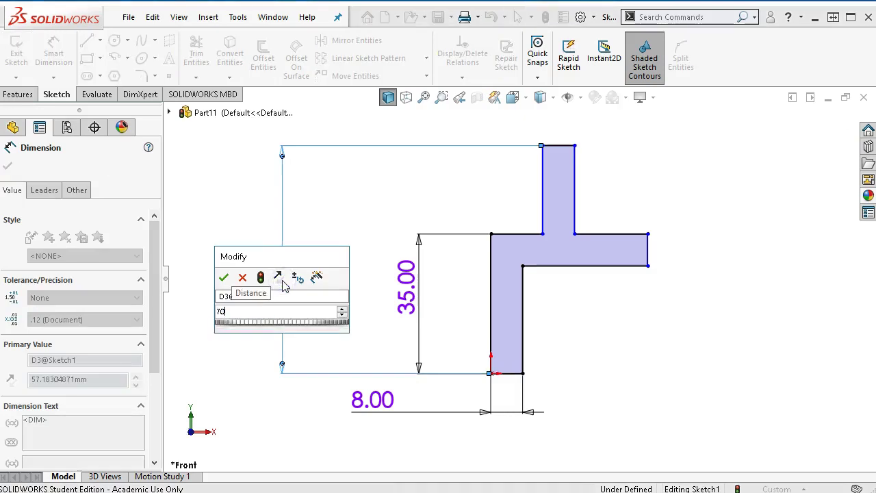
pyautogui.press('Return')
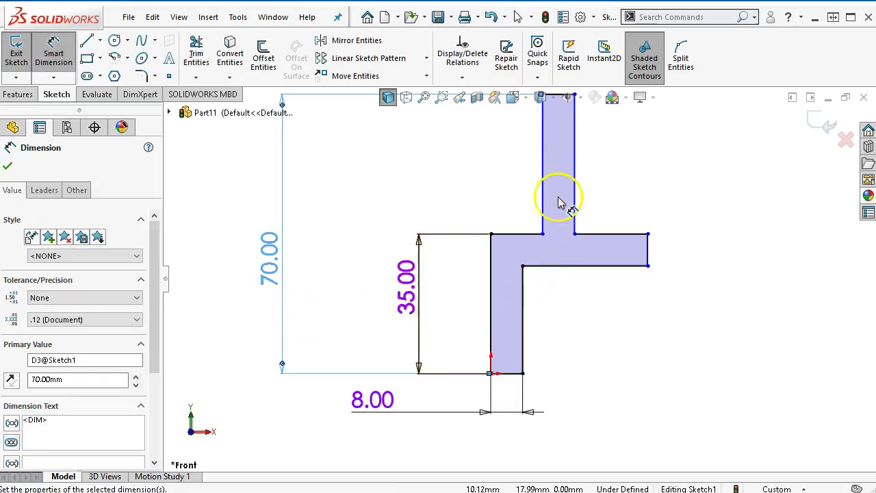
pyautogui.press('f')
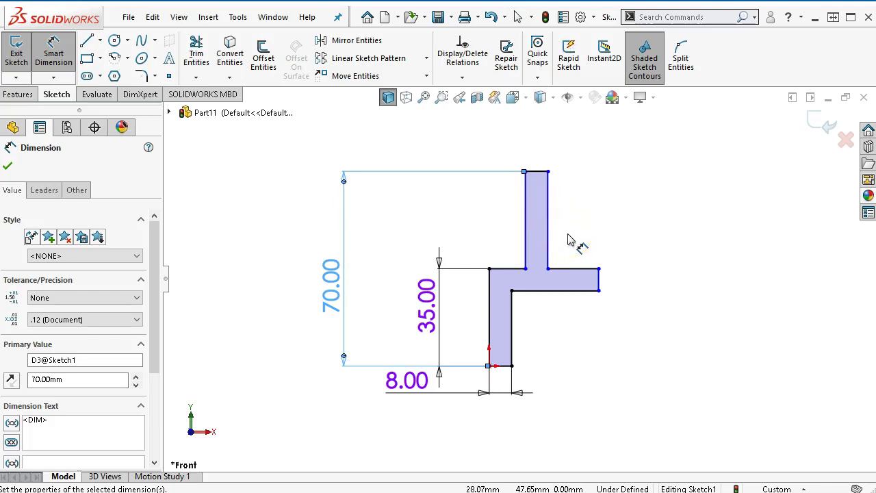
# - Dimension the overall width from the leg's outer edge to the arm's end edge at 40 mm
pyautogui.click(499, 327)
pyautogui.click(599, 281)
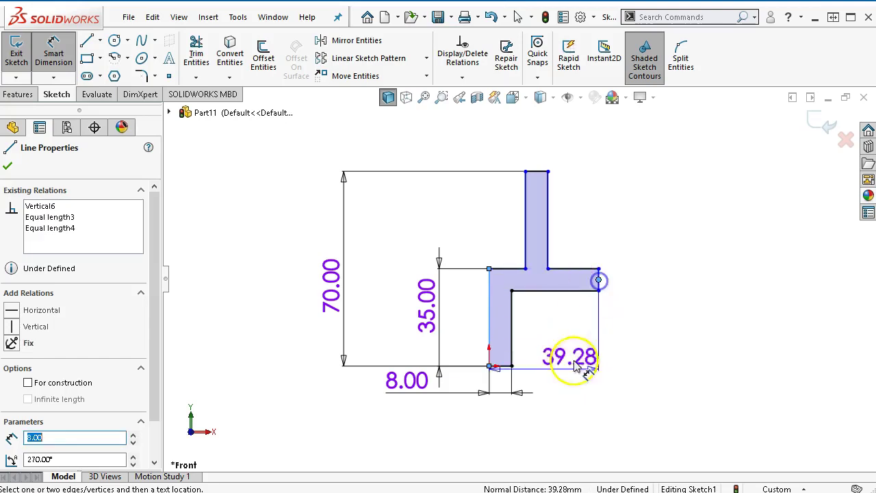
pyautogui.click(540, 428)
pyautogui.write('40')
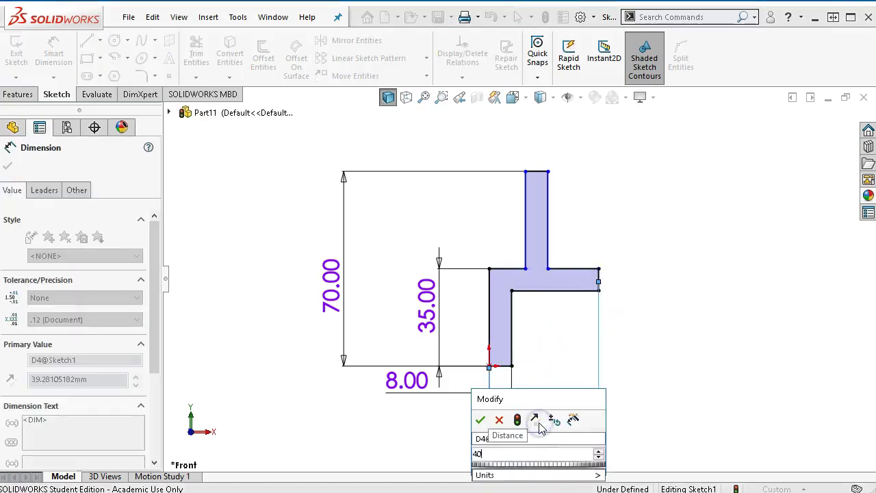
pyautogui.press('Return')
# - Dimension the arm's upper shoulder line, between the post and the arm's end, at 21 mm and end dimensioning
pyautogui.click(532, 338)
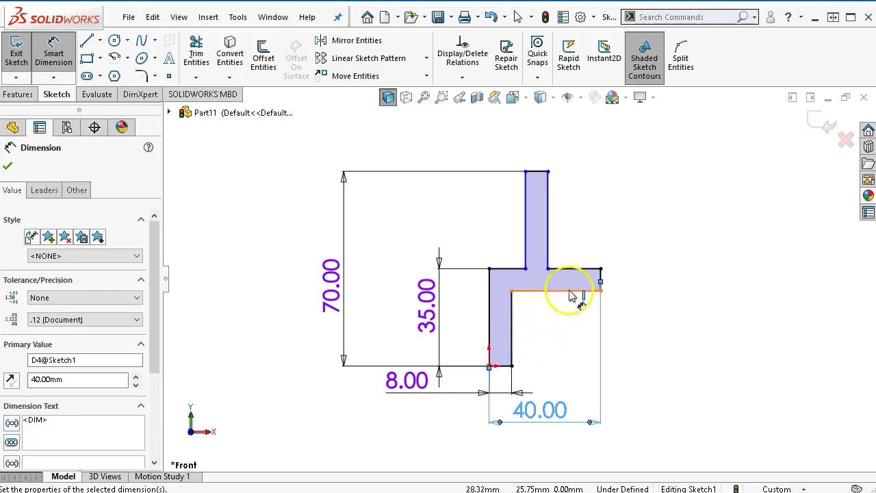
pyautogui.click(578, 269)
pyautogui.click(657, 236)
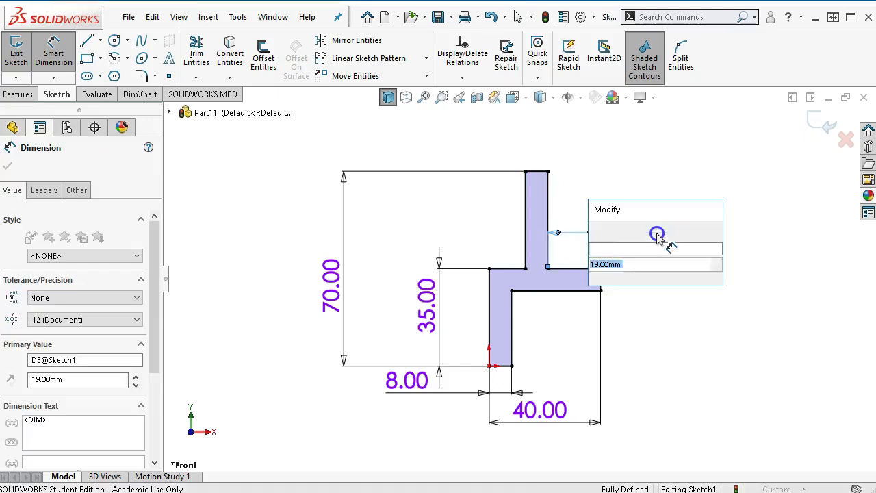
pyautogui.write('21')
pyautogui.press('Return')
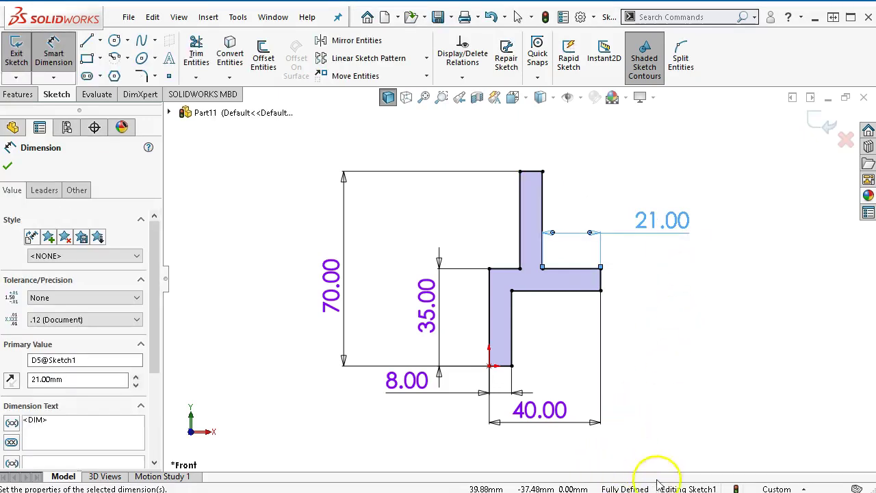
pyautogui.rightClick(704, 339)
pyautogui.click(727, 369)
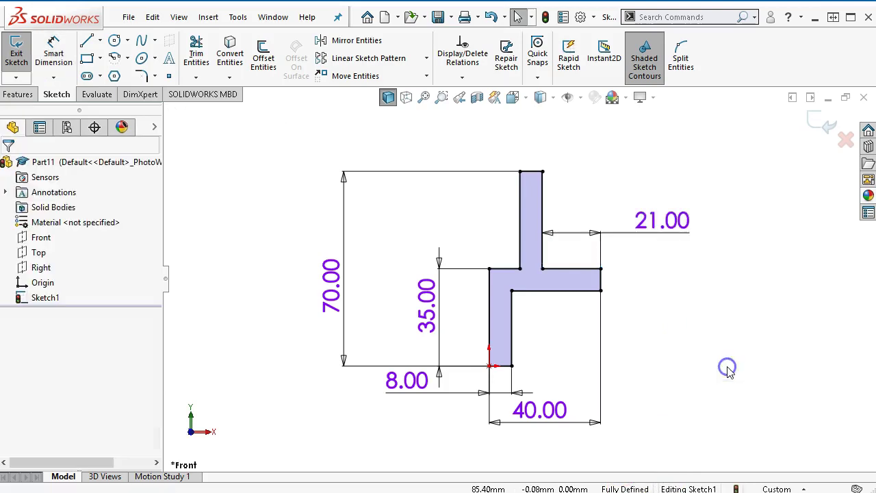
# - Extrude the profile as a boss with the Mid Plane end condition and a depth of 100 mm
pyautogui.click(24, 95)
pyautogui.click(22, 55)
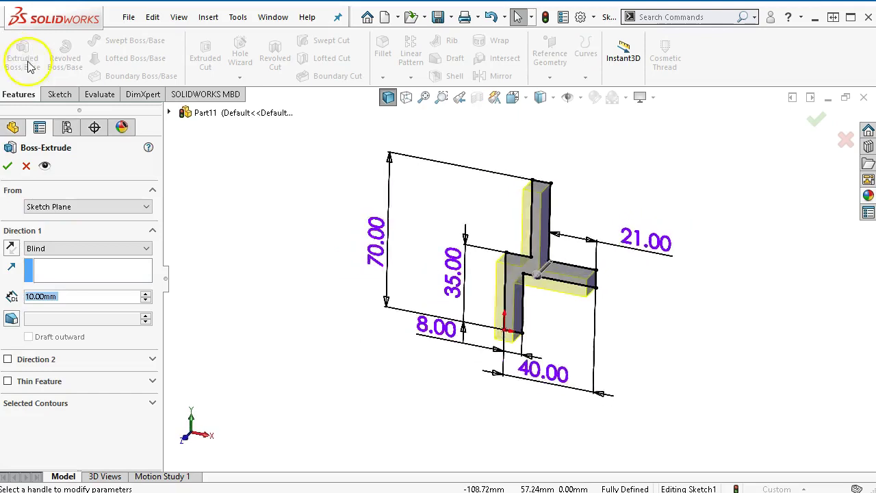
pyautogui.click(45, 247)
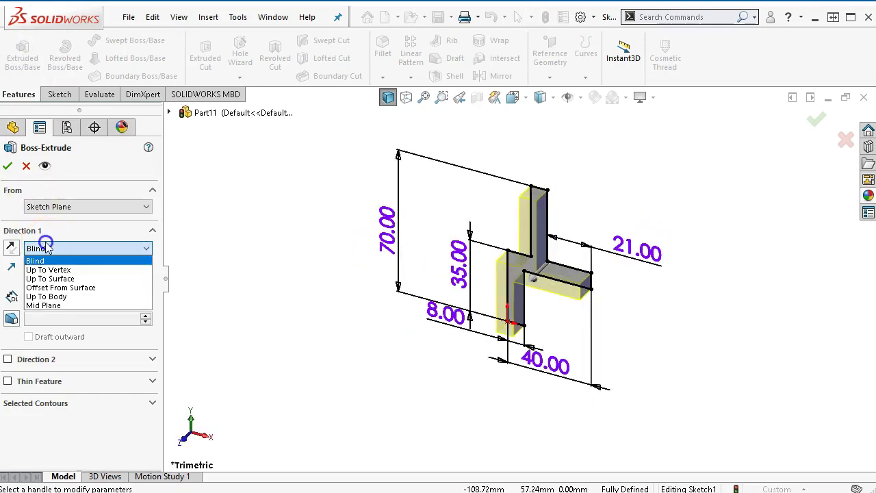
pyautogui.click(43, 306)
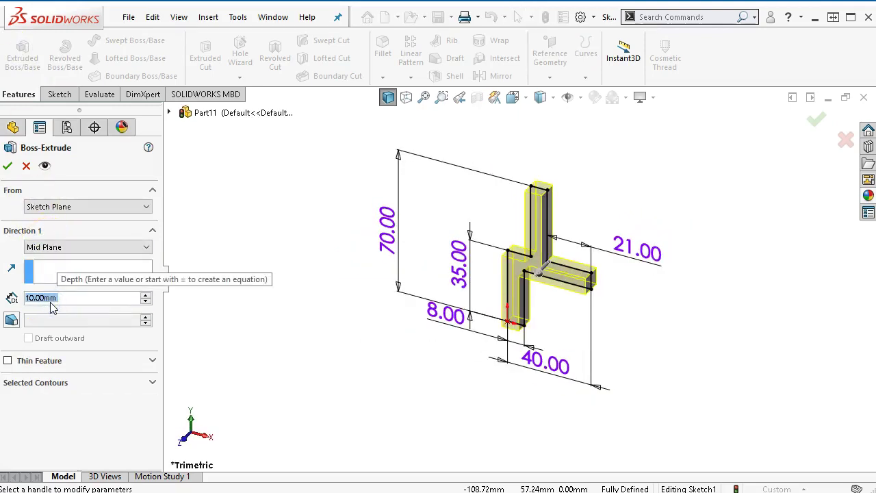
pyautogui.write('100')
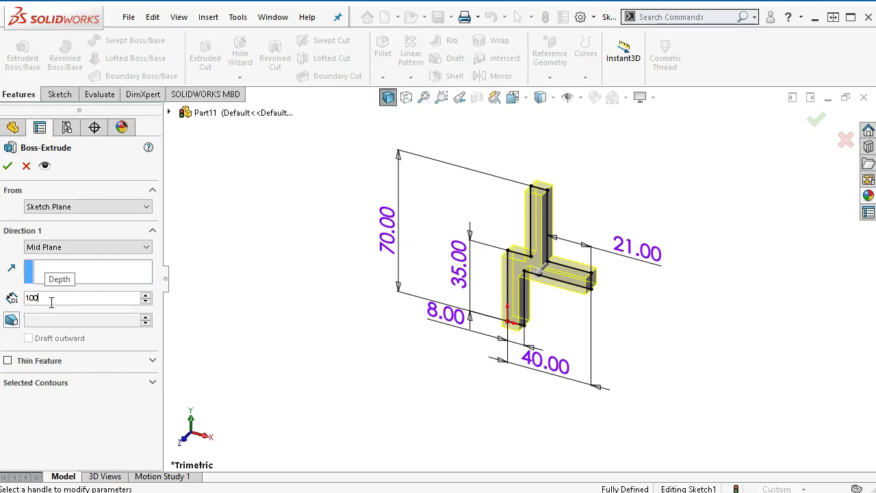
pyautogui.press('Return')
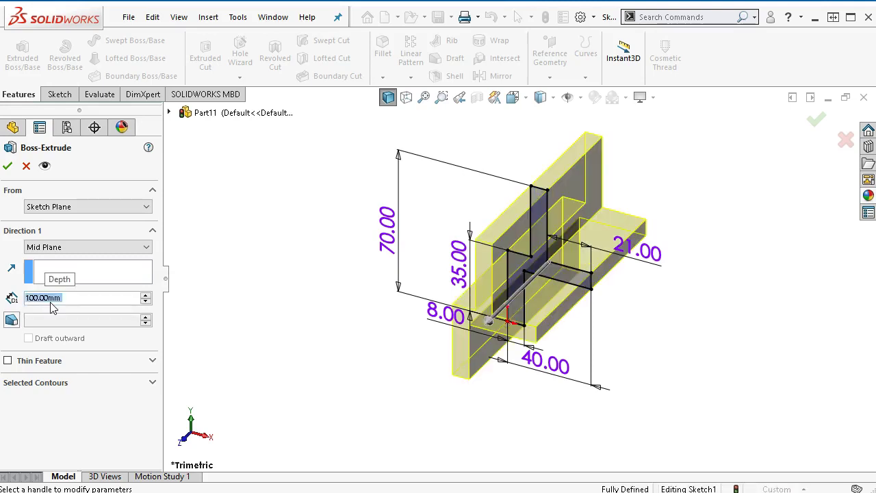
pyautogui.click(10, 167)
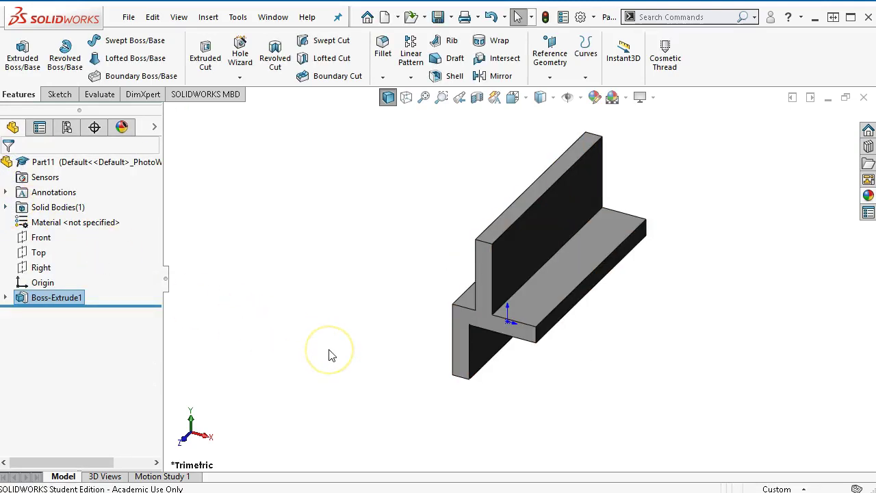
# - Start a sketch on the post's large face on the arm side and add an infinite vertical centerline through the origin
pyautogui.click(536, 224)
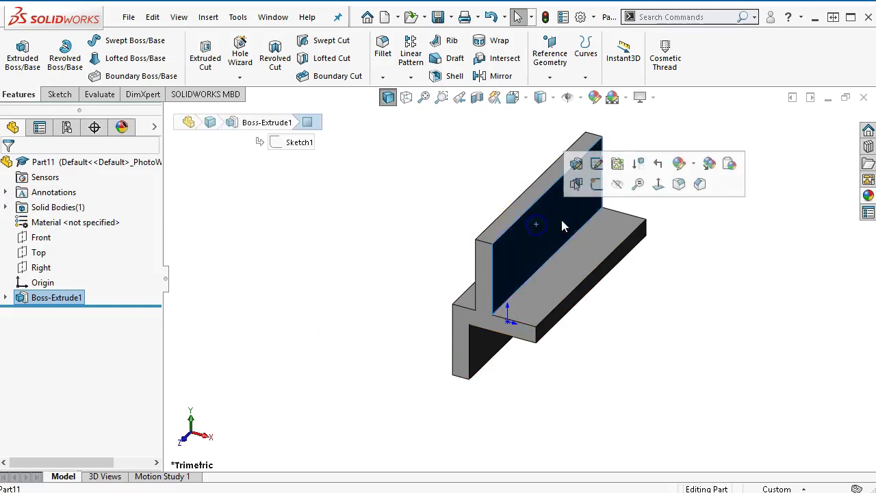
pyautogui.click(597, 183)
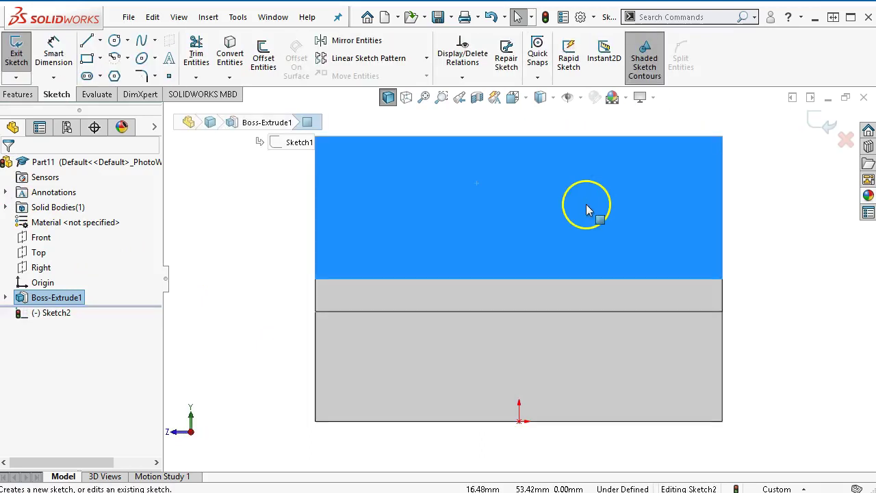
pyautogui.click(100, 41)
pyautogui.click(110, 72)
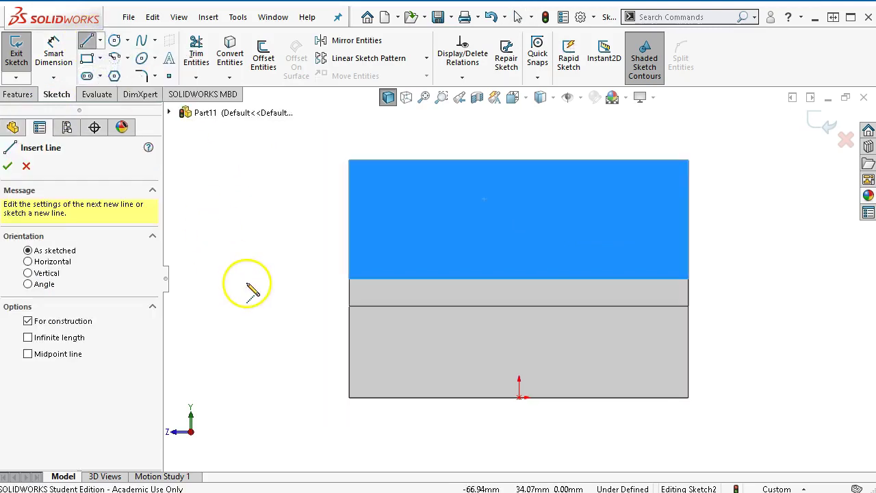
pyautogui.click(48, 273)
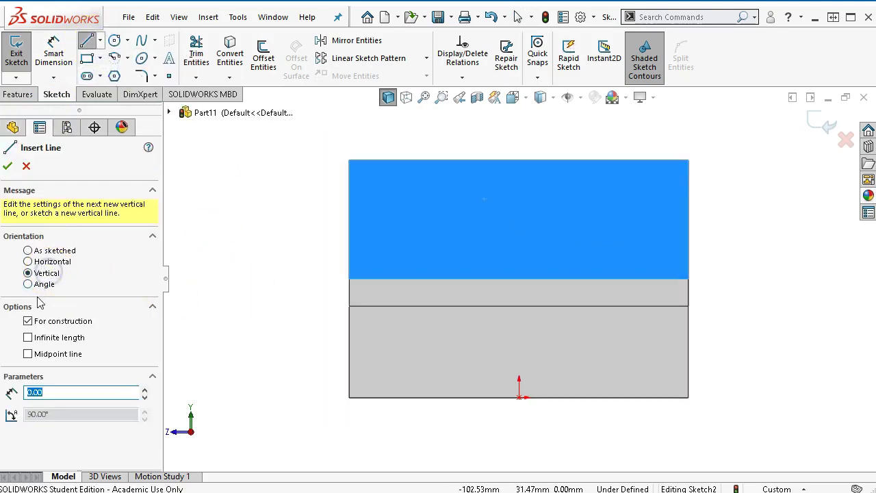
pyautogui.click(38, 338)
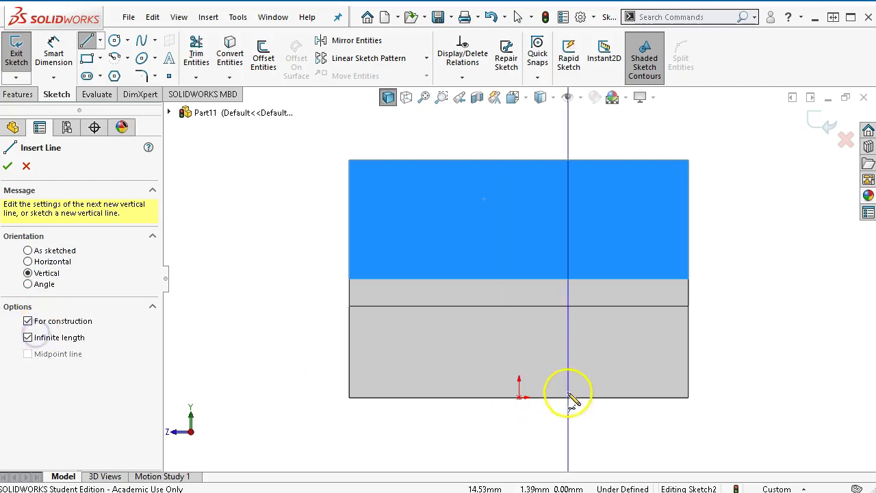
pyautogui.click(518, 396)
pyautogui.rightClick(723, 255)
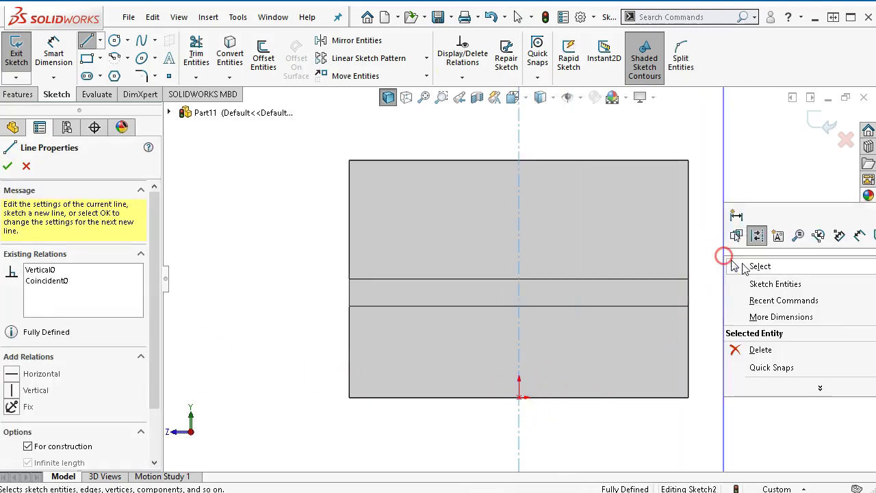
pyautogui.click(743, 266)
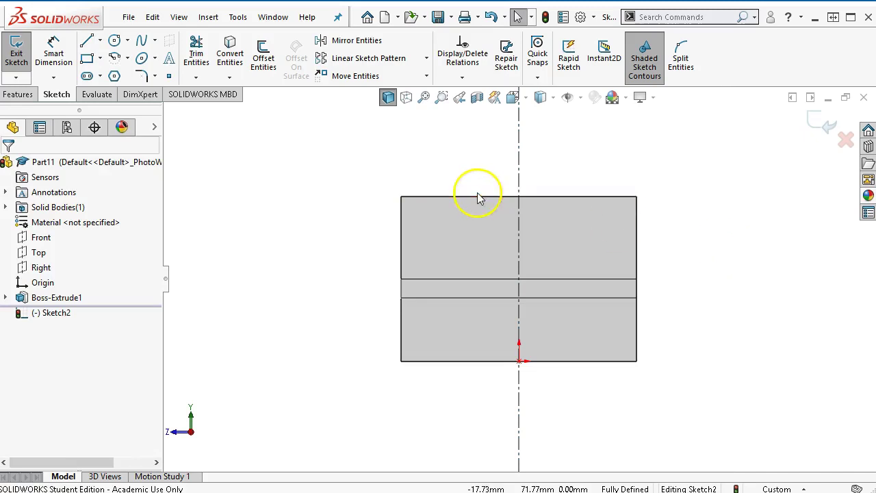
# - Sketch a corner rectangle about 11 mm wide down from the post's top edge, near the end on the negative-X side of the centerline
pyautogui.keyDown('ctrl'); pyautogui.moveTo(457, 150); pyautogui.dragTo(479, 198, button='middle'); pyautogui.keyUp('ctrl')
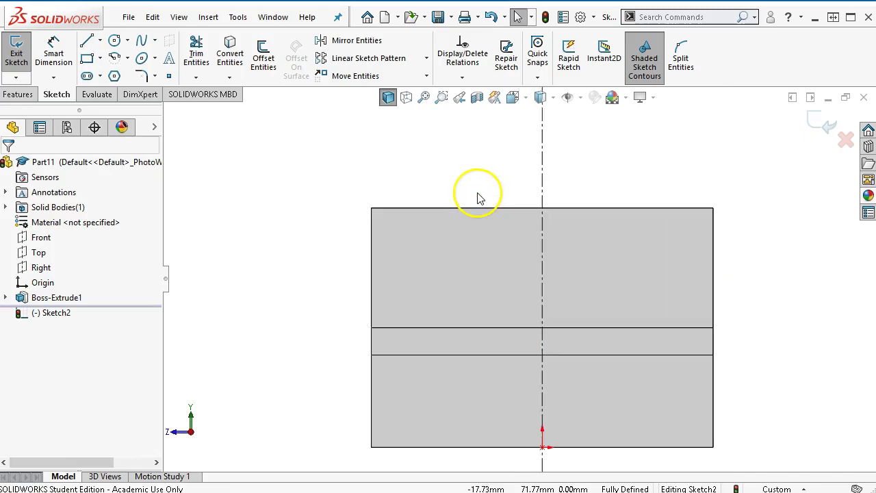
pyautogui.click(86, 60)
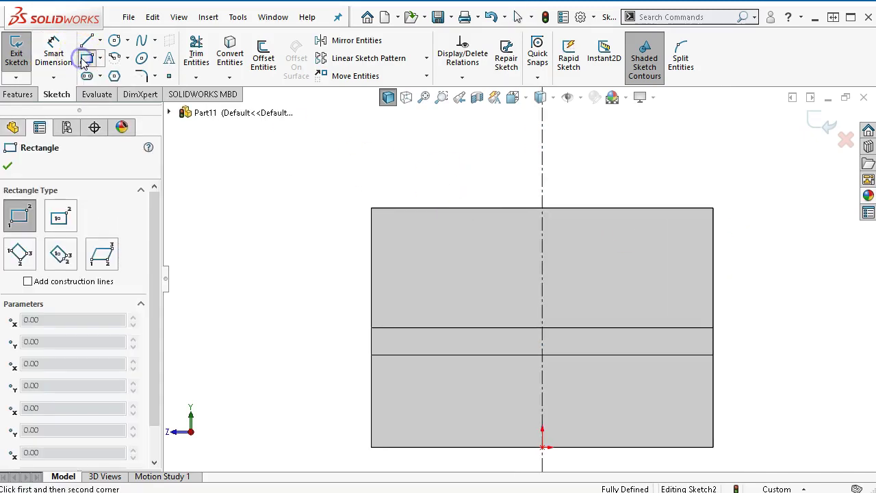
pyautogui.click(405, 208)
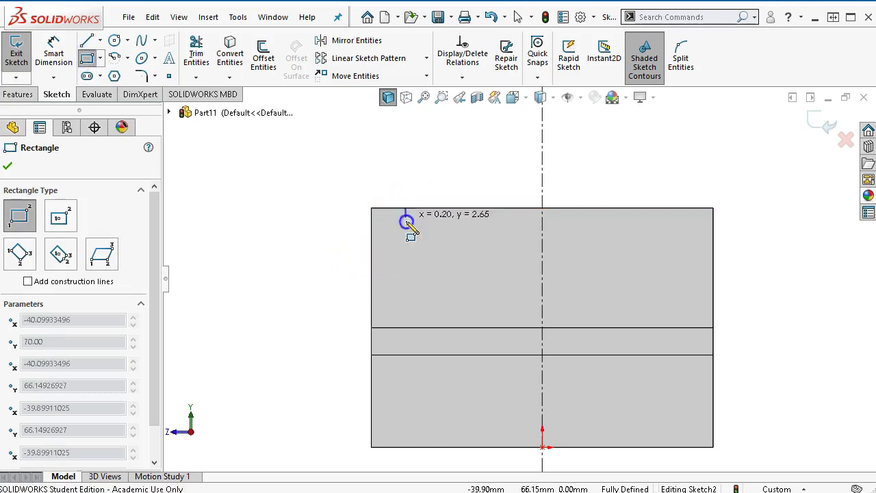
pyautogui.click(443, 254)
pyautogui.rightClick(440, 146)
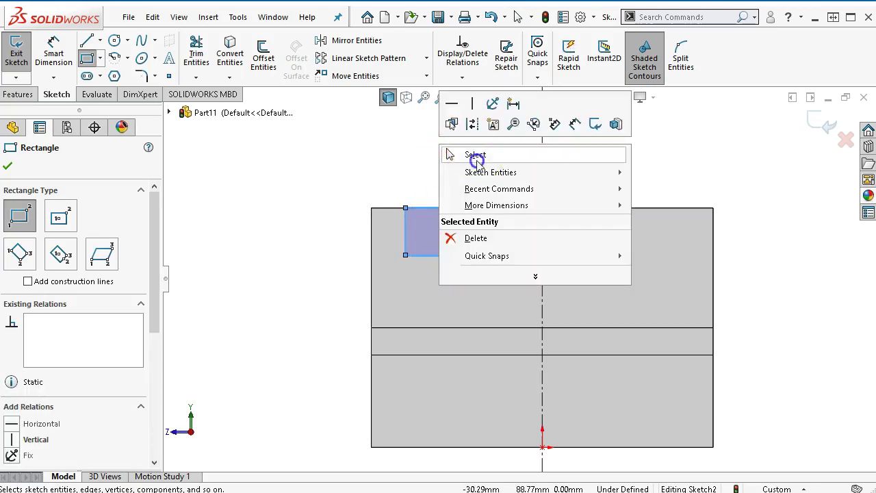
pyautogui.click(475, 155)
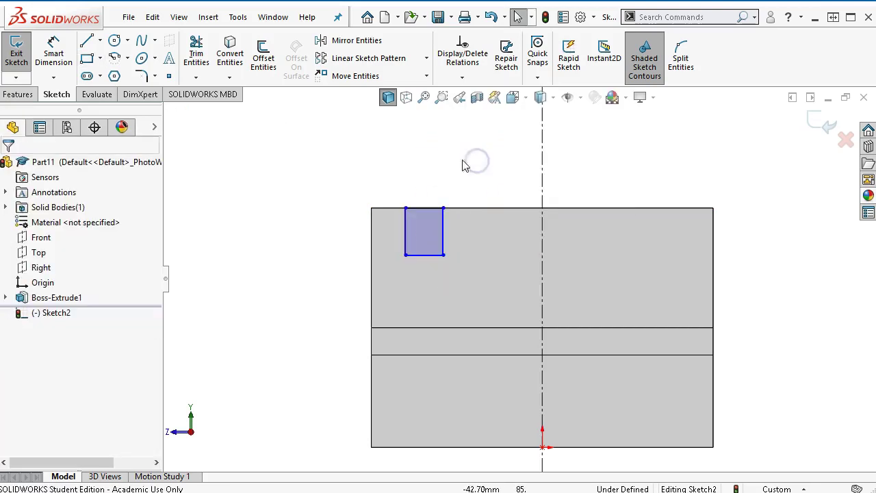
# - Draw a tangent arc joining the rectangle's two lower corners to form the slot's rounded bottom
pyautogui.click(126, 58)
pyautogui.click(137, 90)
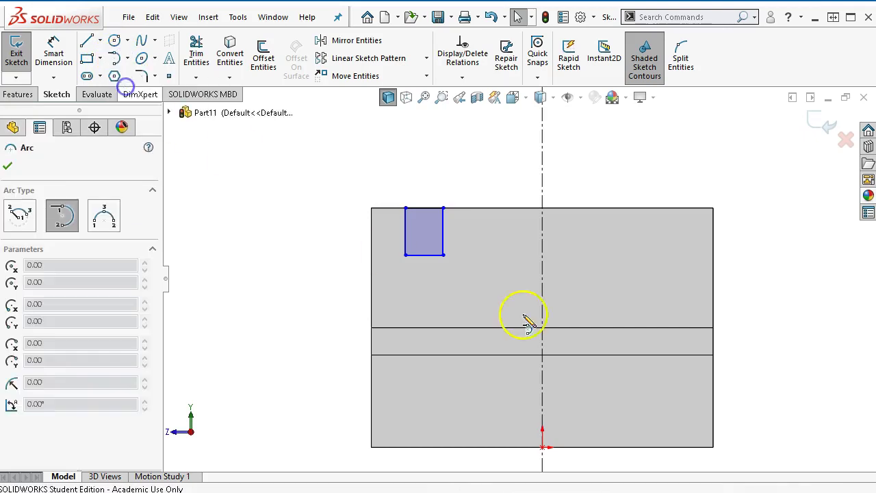
pyautogui.moveTo(443, 254); pyautogui.dragTo(406, 256)
pyautogui.rightClick(291, 182)
pyautogui.click(312, 187)
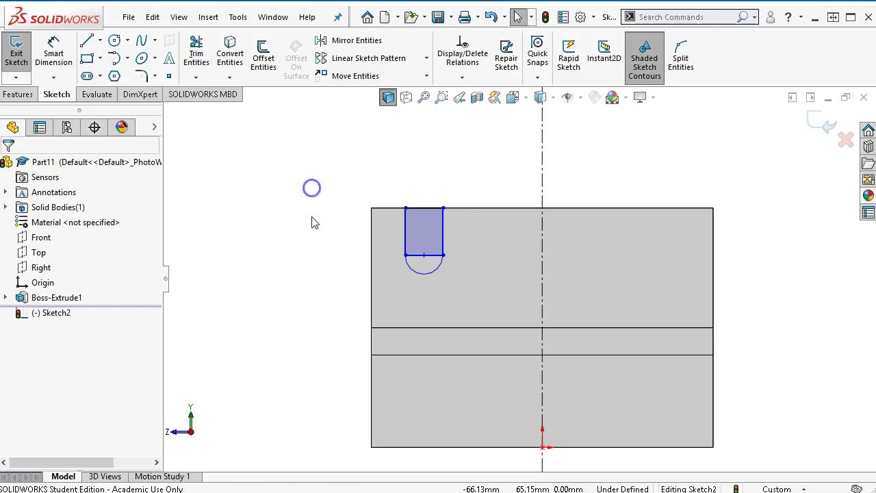
# - Convert the line between the slot's rectangle and its rounded bottom to construction geometry
pyautogui.scroll(-2, 431, 260)
pyautogui.click(424, 257)
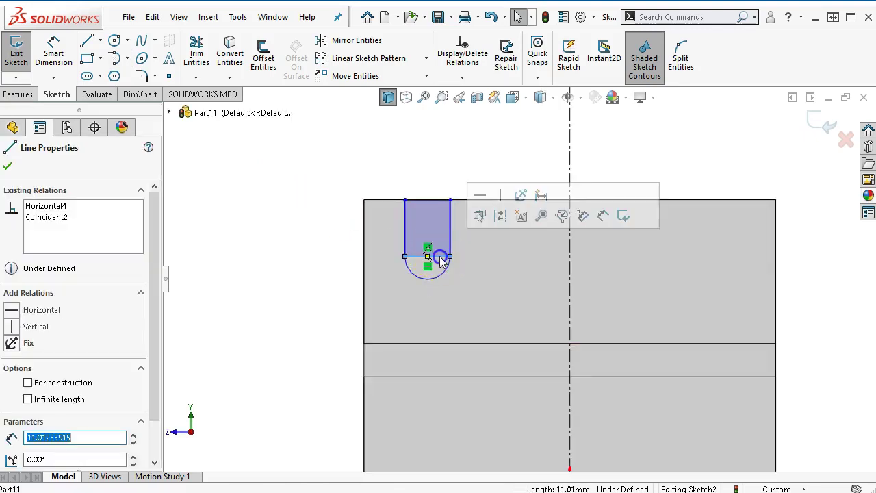
pyautogui.click(500, 217)
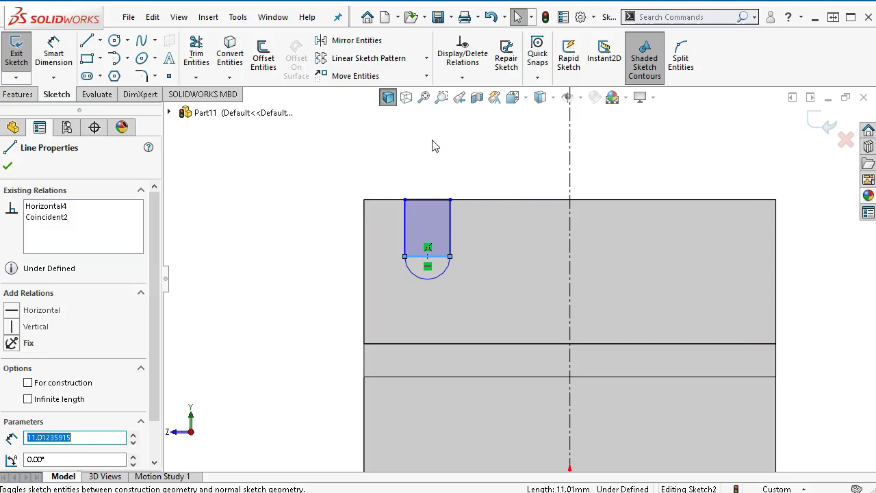
pyautogui.press('Escape')
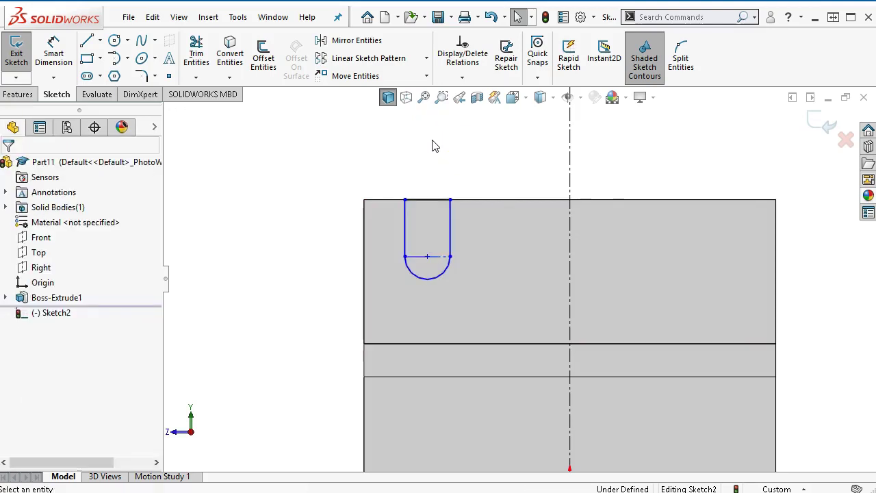
# - Dimension the slot's open end on the post's top edge to a width of 12 mm
pyautogui.rightClick(431, 146)
pyautogui.click(562, 122)
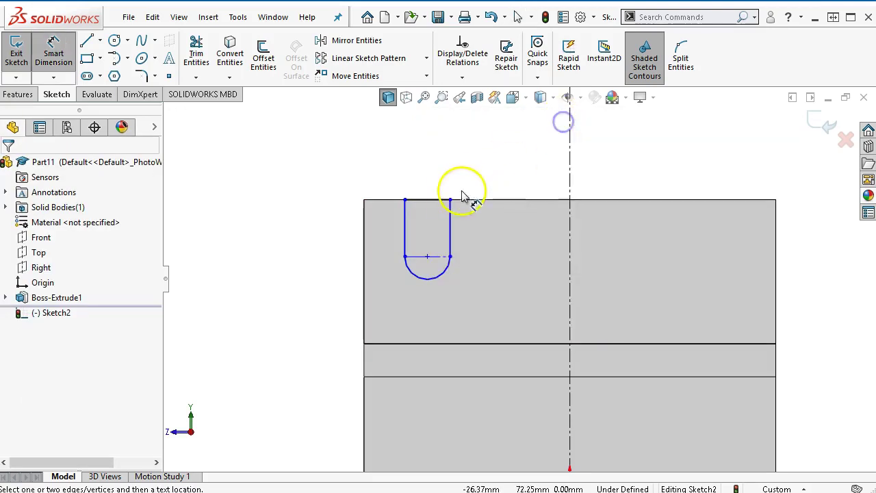
pyautogui.click(444, 200)
pyautogui.click(333, 148)
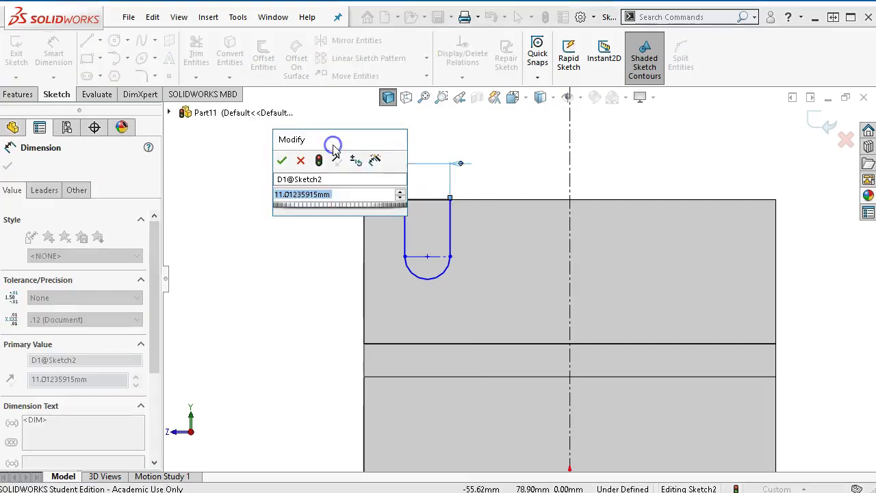
pyautogui.write('12')
pyautogui.press('Return')
pyautogui.click(329, 180)
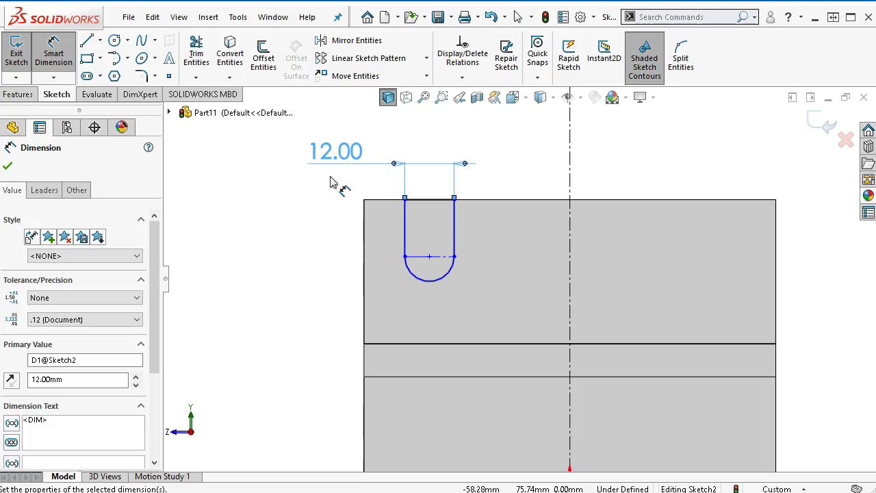
# - Dimension the slot's straight vertical side to 14 mm and end dimensioning
pyautogui.click(405, 229)
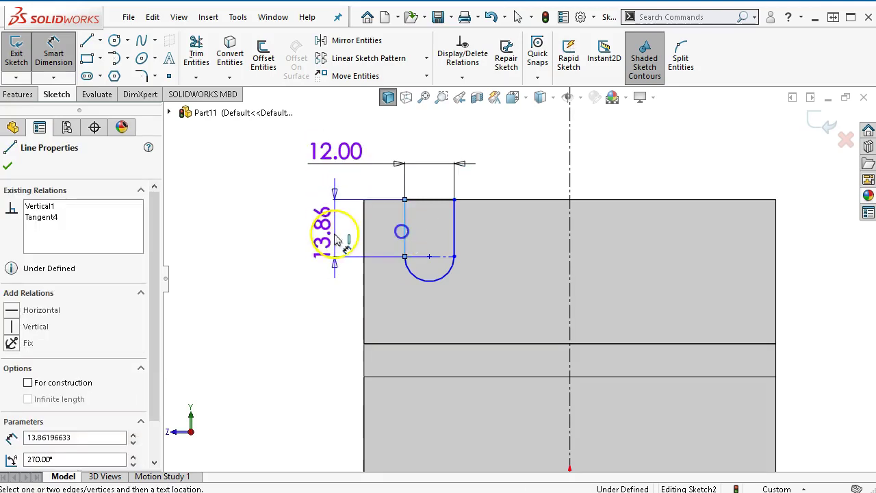
pyautogui.click(329, 238)
pyautogui.write('14')
pyautogui.press('Return')
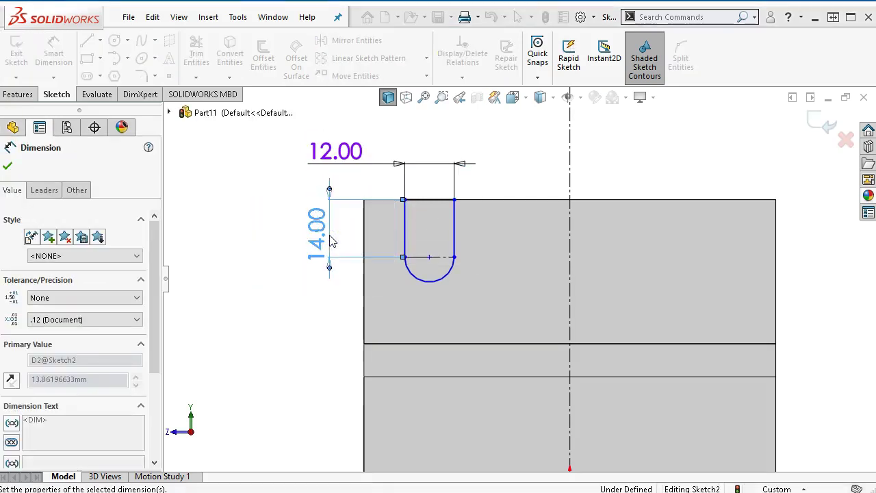
pyautogui.rightClick(253, 211)
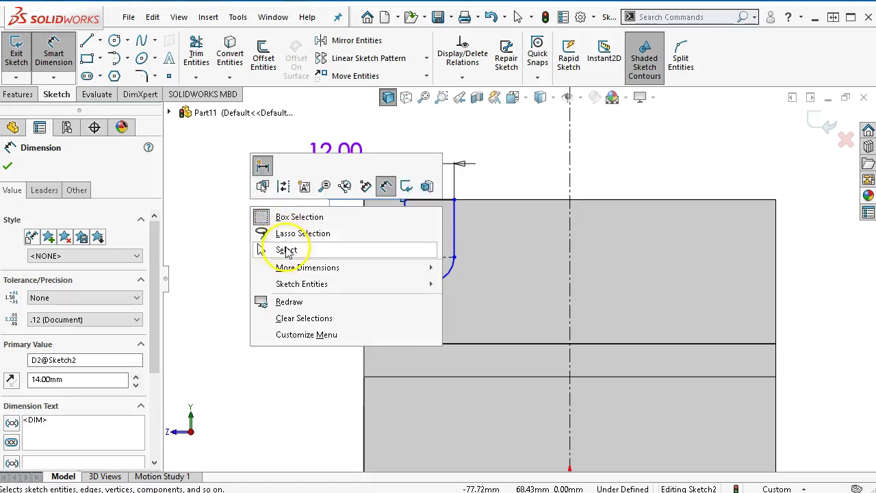
pyautogui.click(285, 247)
# - Draw a vertical straight slot down from the post's top edge between the first slot and the centerline, about 12 mm between centers with about 6 mm end radii
pyautogui.click(89, 76)
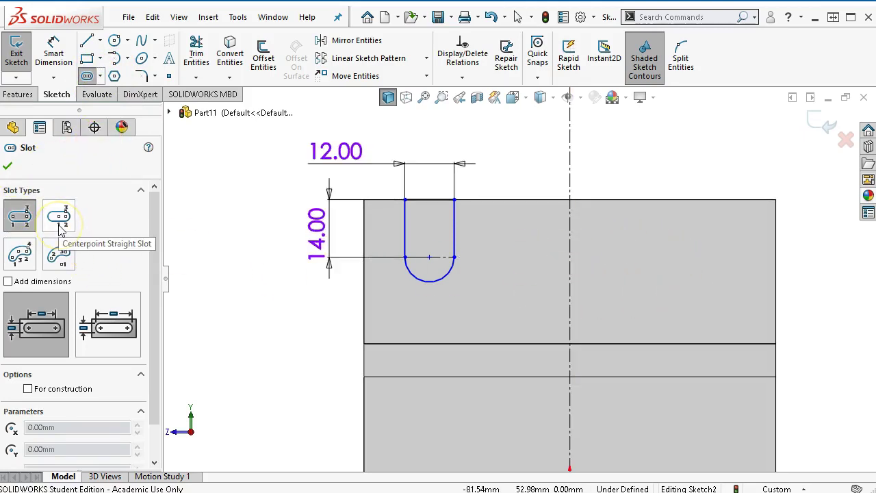
pyautogui.click(513, 200)
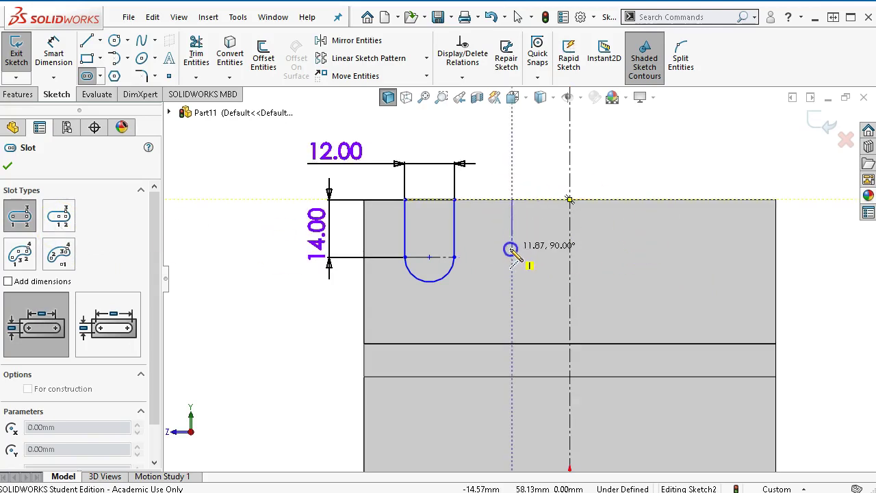
pyautogui.click(511, 251)
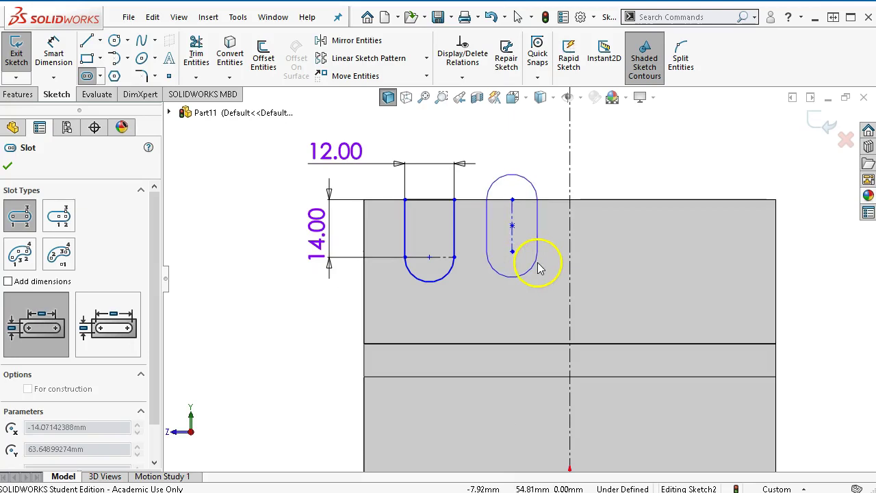
pyautogui.click(537, 257)
pyautogui.rightClick(646, 142)
pyautogui.click(678, 148)
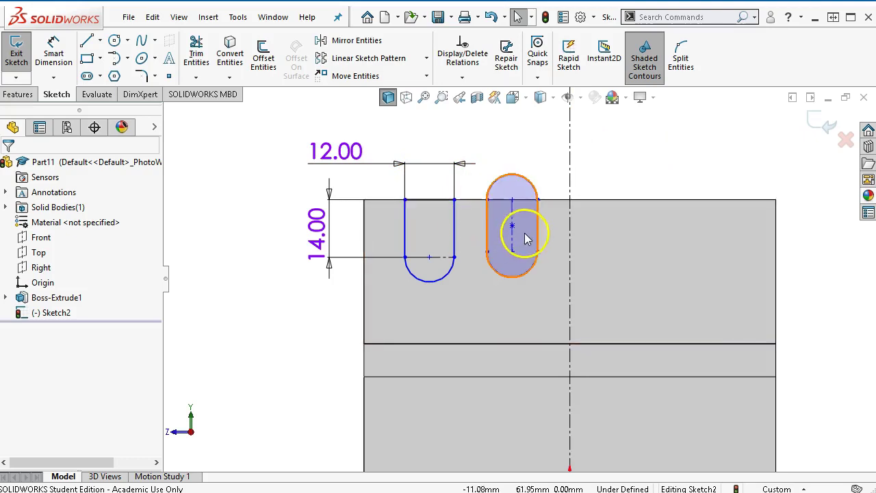
# - Add an equal relation between the bottom arcs of the two slots
pyautogui.click(510, 280)
pyautogui.click(444, 280)
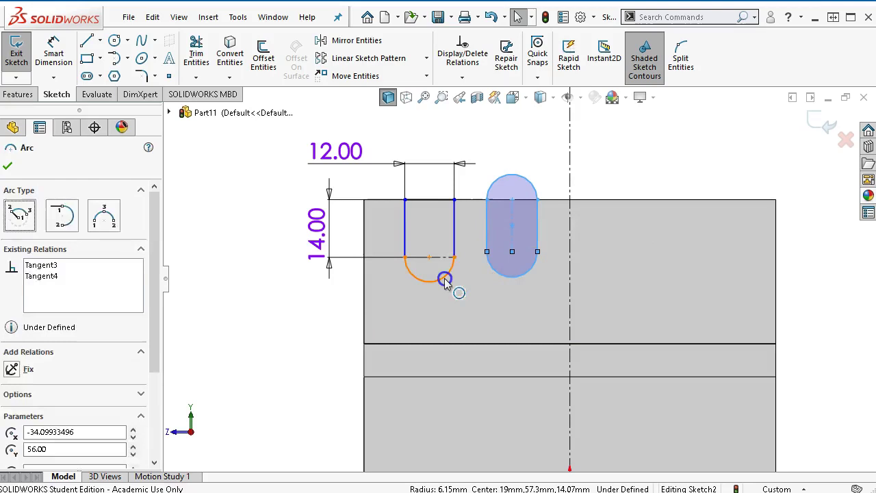
pyautogui.click(545, 218)
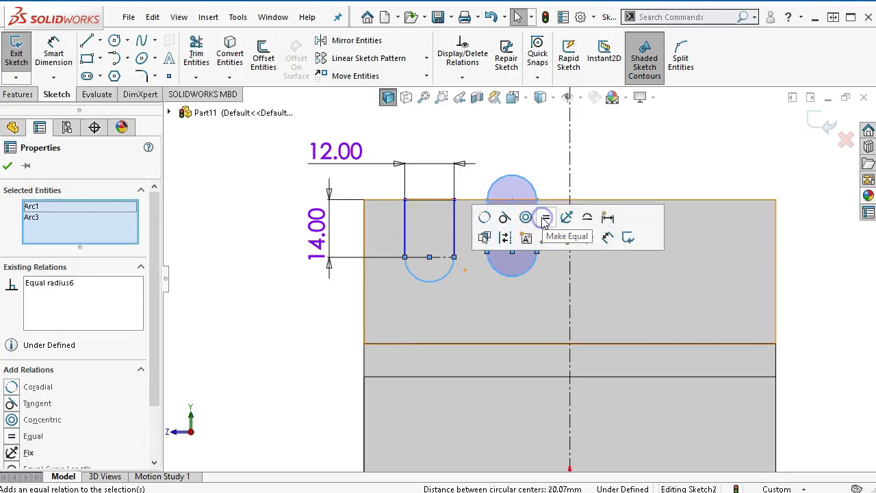
pyautogui.click(638, 173)
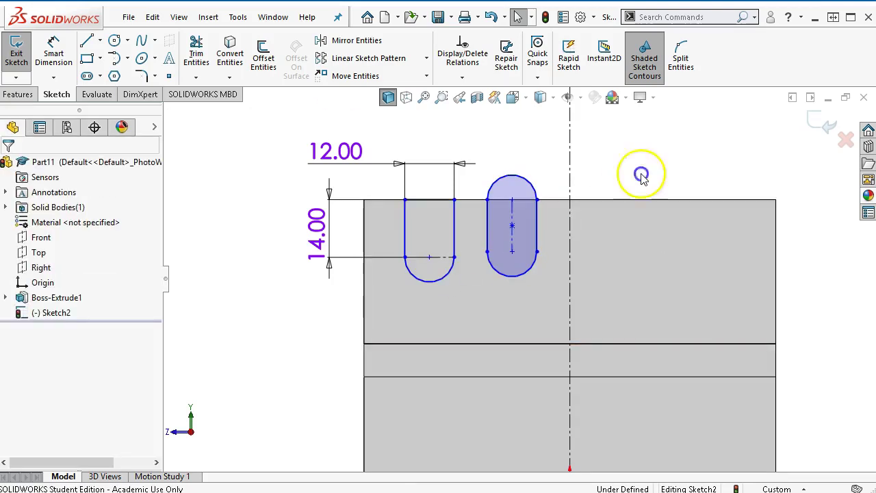
# - Add a horizontal relation between the center points of the two slots' bottom arcs
pyautogui.click(441, 259)
pyautogui.click(429, 258)
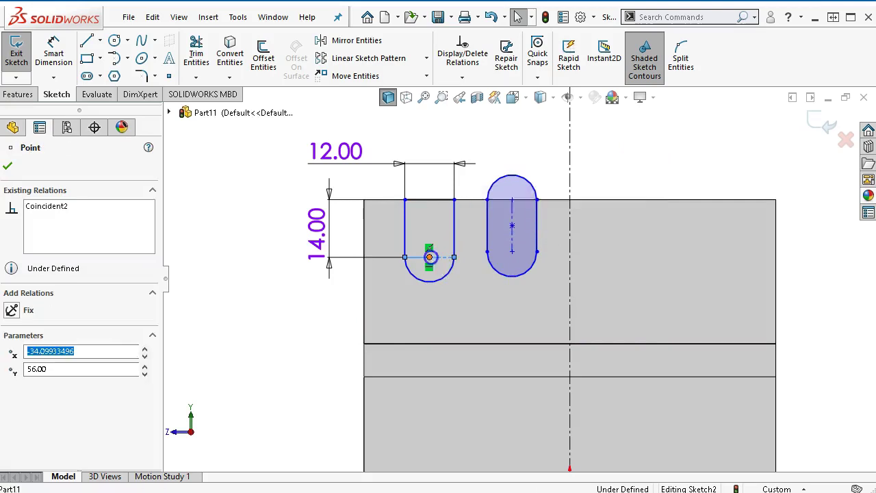
pyautogui.click(512, 255)
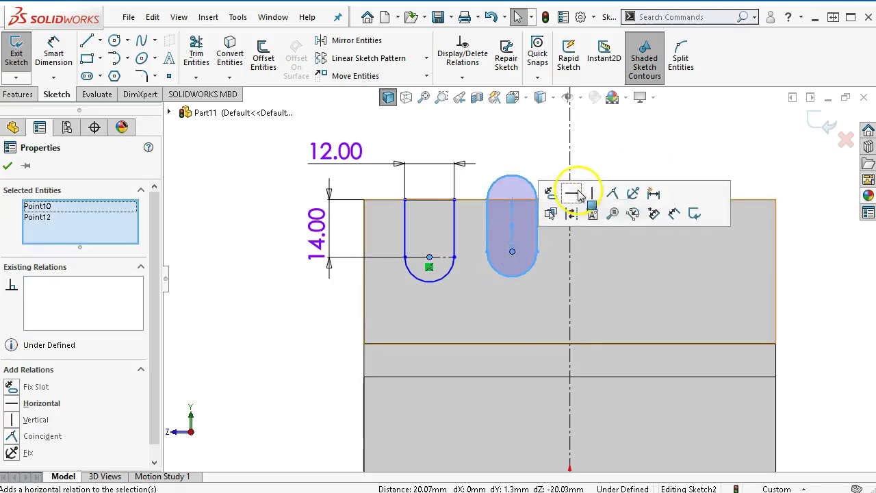
pyautogui.click(571, 194)
pyautogui.click(594, 155)
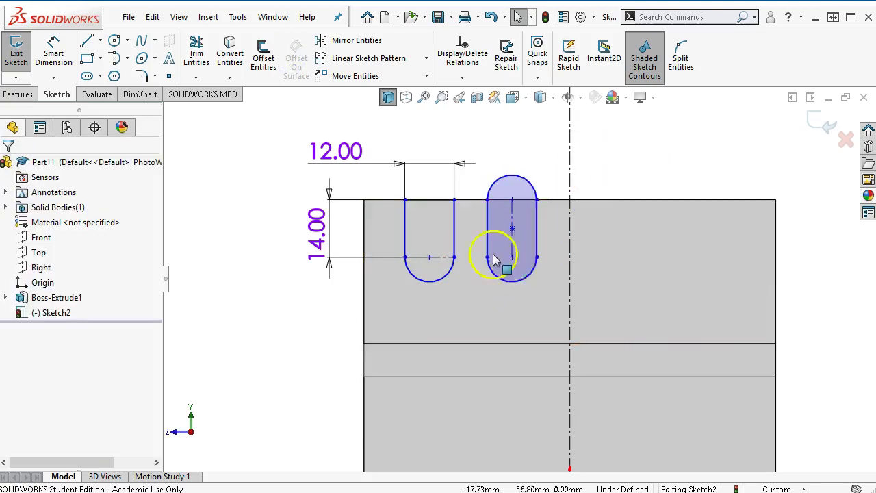
# - Dimension the distance from the post's nearest vertical edge to the first slot's bottom arc center as 20 mm
pyautogui.rightClick(653, 143)
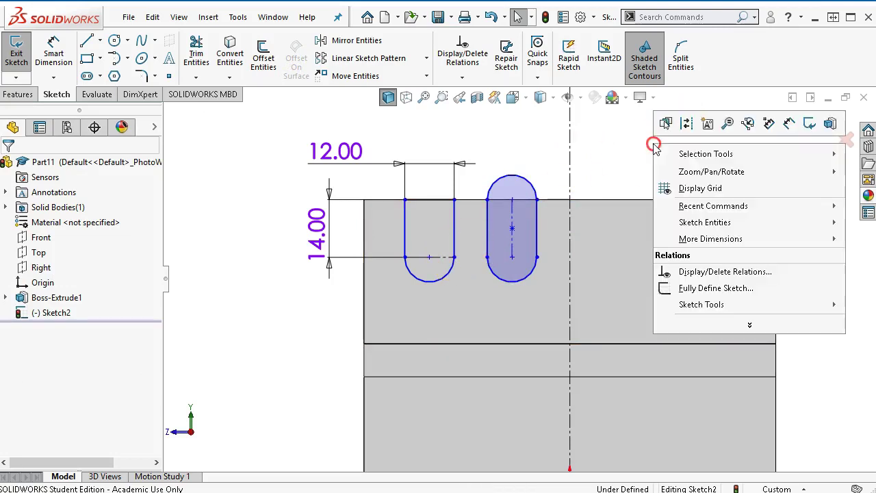
pyautogui.click(789, 123)
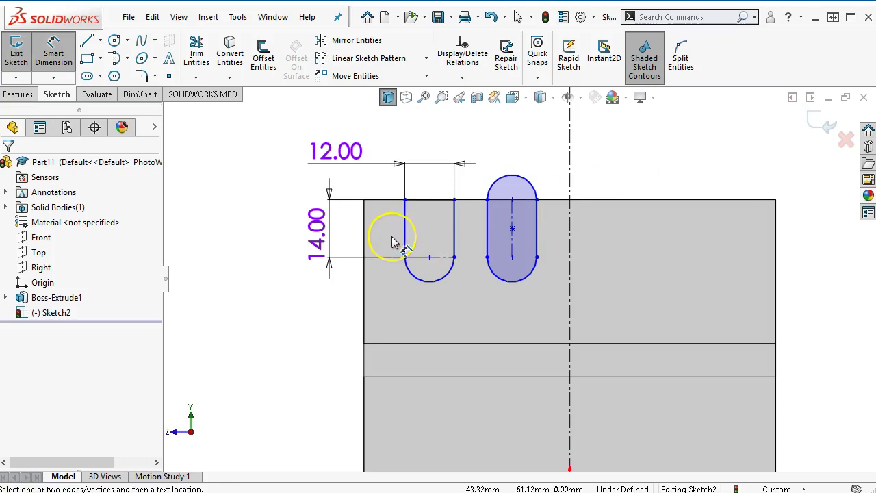
pyautogui.click(362, 300)
pyautogui.click(420, 286)
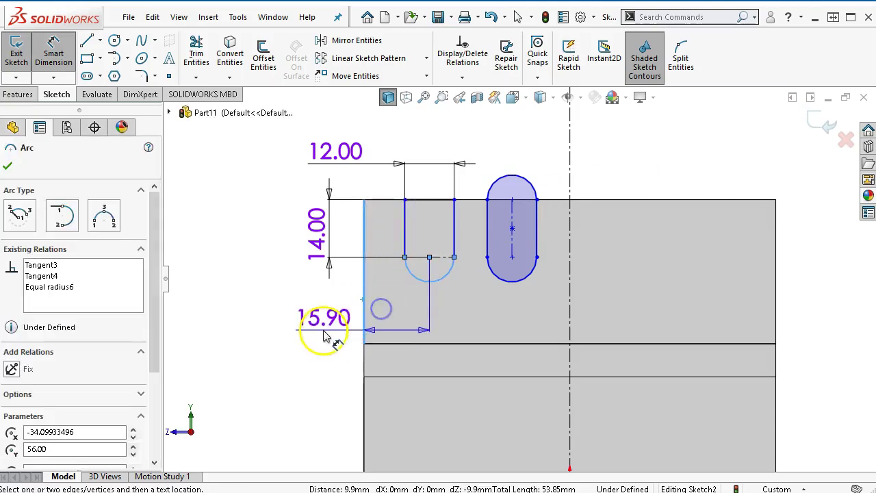
pyautogui.click(324, 332)
pyautogui.write('20')
pyautogui.press('Return')
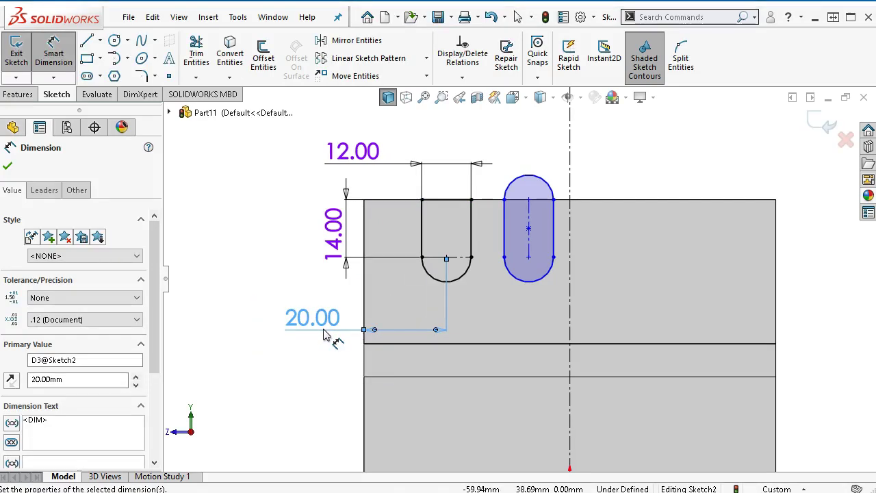
# - Dimension the spacing between the two slots' bottom arc centers as 20 mm and end dimensioning
pyautogui.click(363, 322)
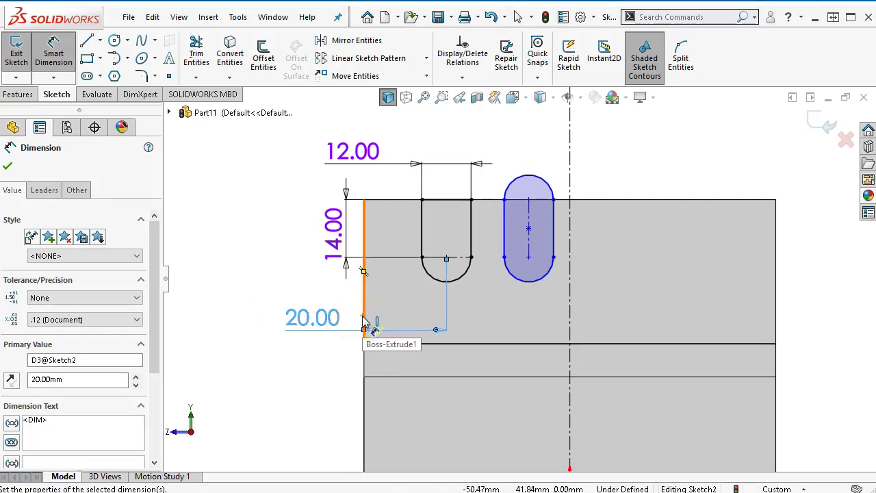
pyautogui.click(460, 279)
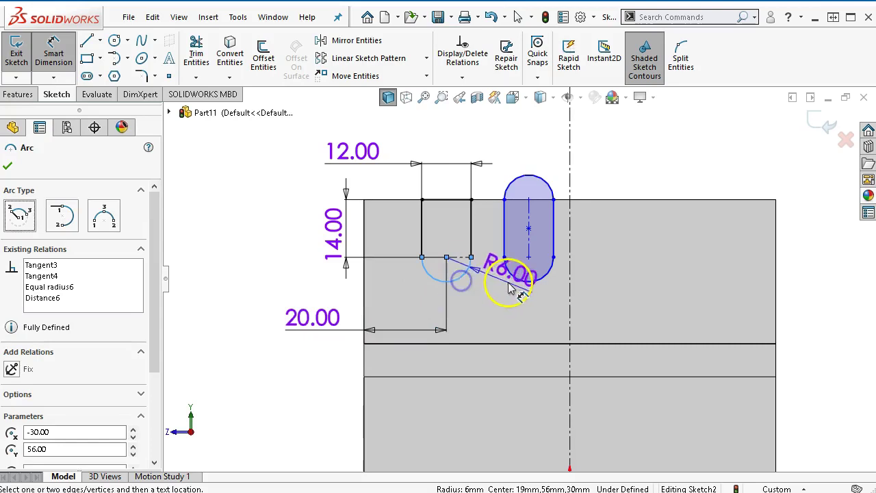
pyautogui.click(512, 286)
pyautogui.click(486, 327)
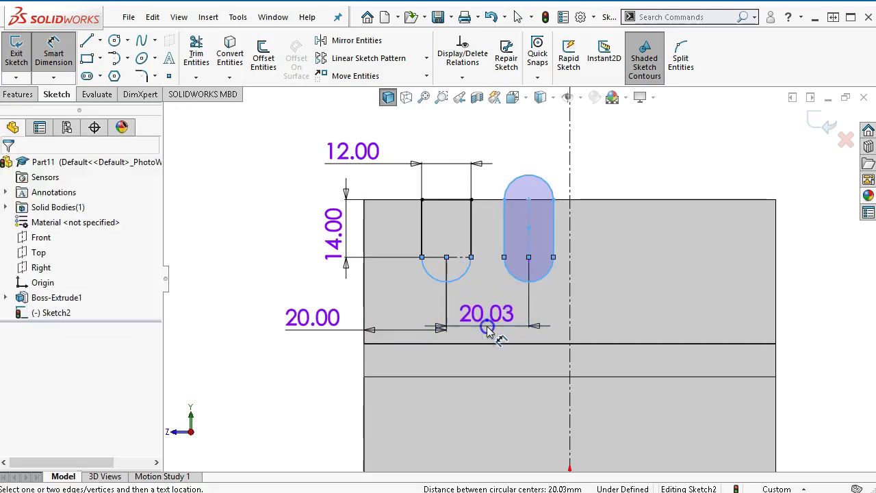
pyautogui.write('20')
pyautogui.press('Return')
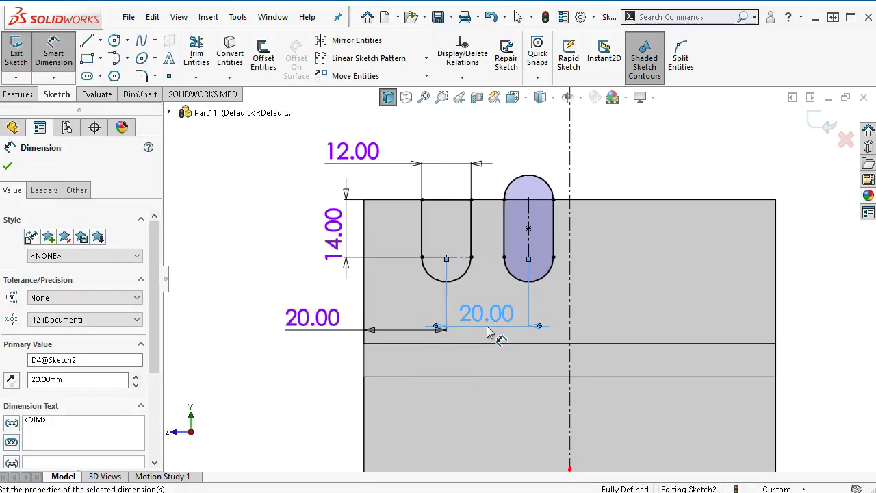
pyautogui.rightClick(589, 160)
pyautogui.click(629, 197)
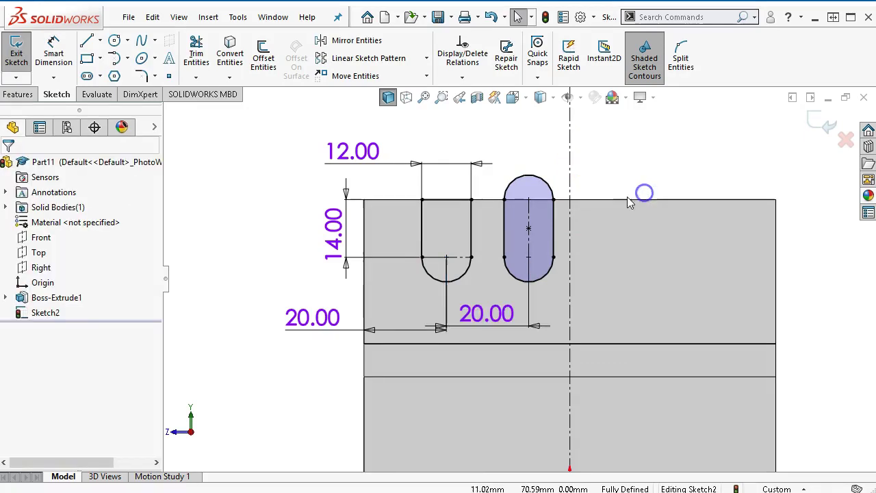
pyautogui.press('f')
pyautogui.click(544, 200)
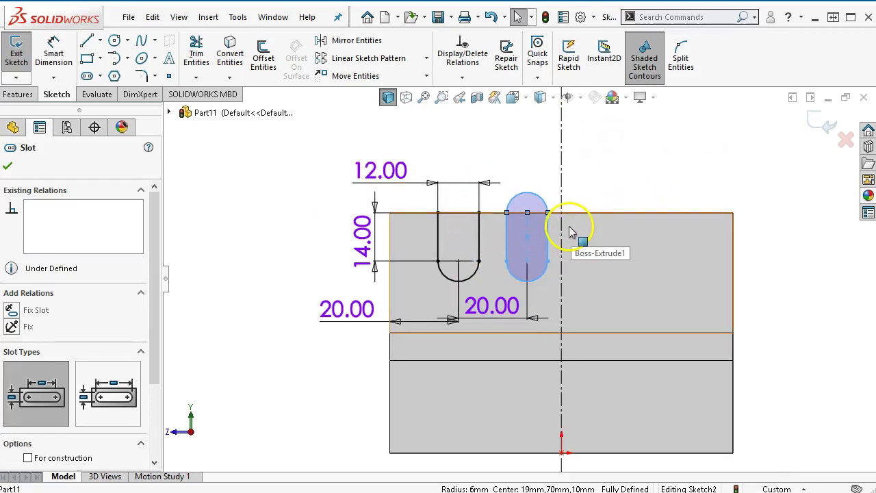
pyautogui.click(449, 217)
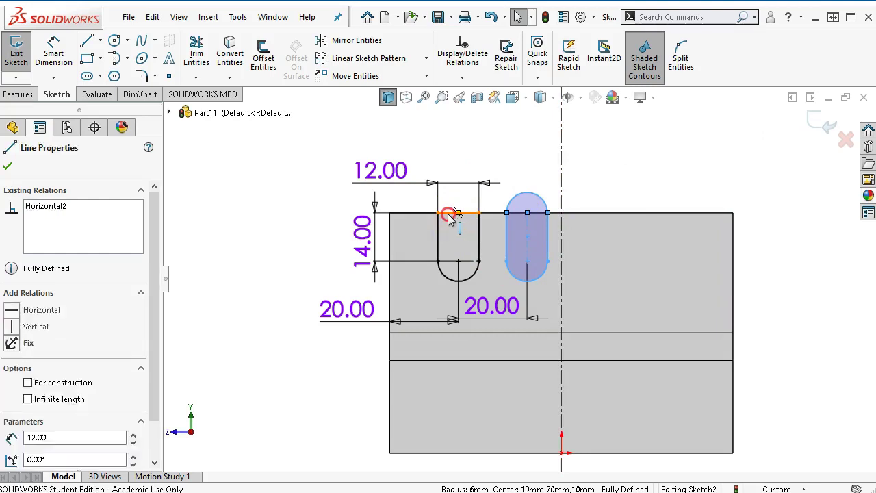
pyautogui.rightClick(449, 218)
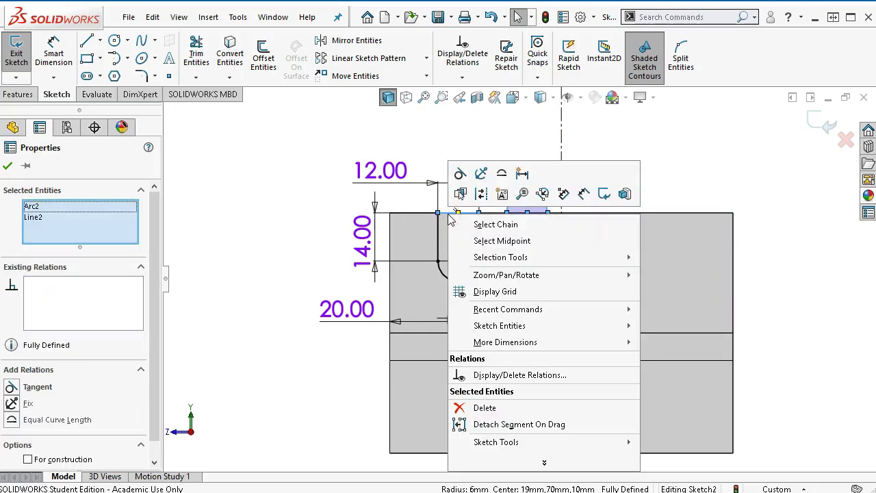
pyautogui.click(495, 225)
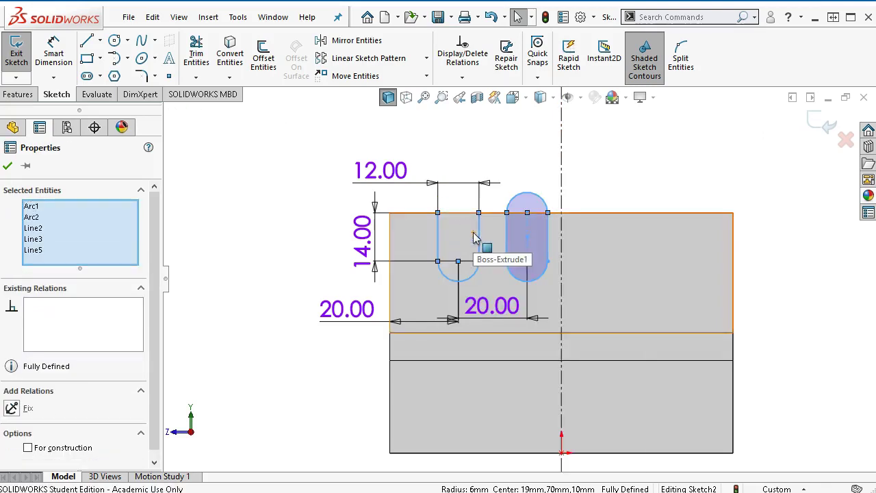
pyautogui.moveTo(474, 238)
pyautogui.mouseDown()
pyautogui.moveTo(481, 219)
pyautogui.moveTo(426, 201)
pyautogui.moveTo(445, 278)
pyautogui.moveTo(478, 223)
pyautogui.mouseUp()
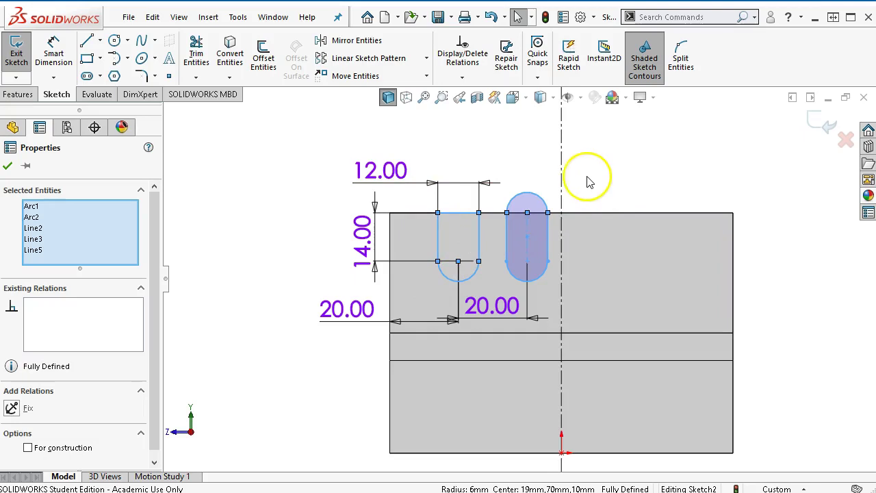
pyautogui.moveTo(575, 167); pyautogui.dragTo(563, 161)
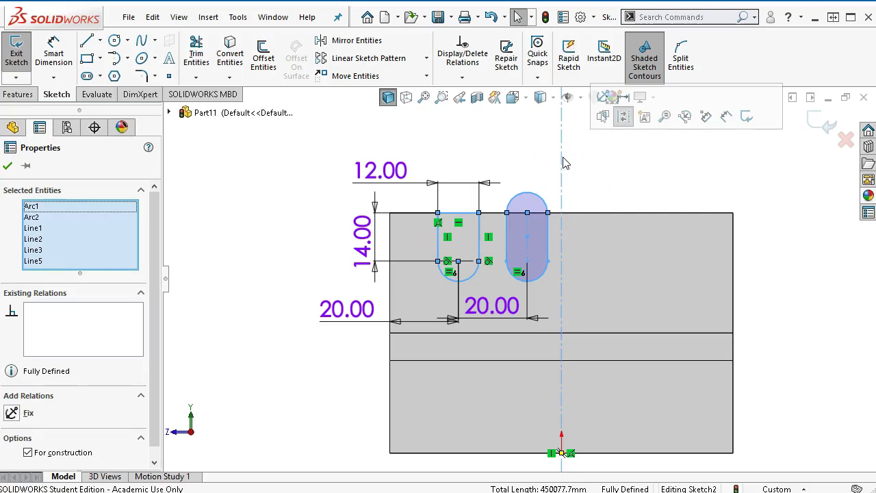
pyautogui.click(609, 175)
pyautogui.click(650, 167)
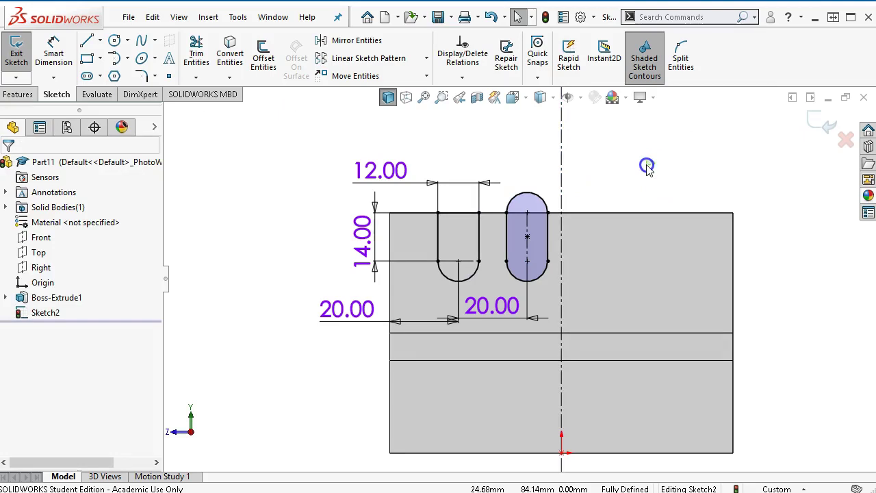
# - Mirror the two dimensioned slots, keeping the originals, about the vertical centerline of the post
pyautogui.moveTo(633, 173); pyautogui.dragTo(282, 394)
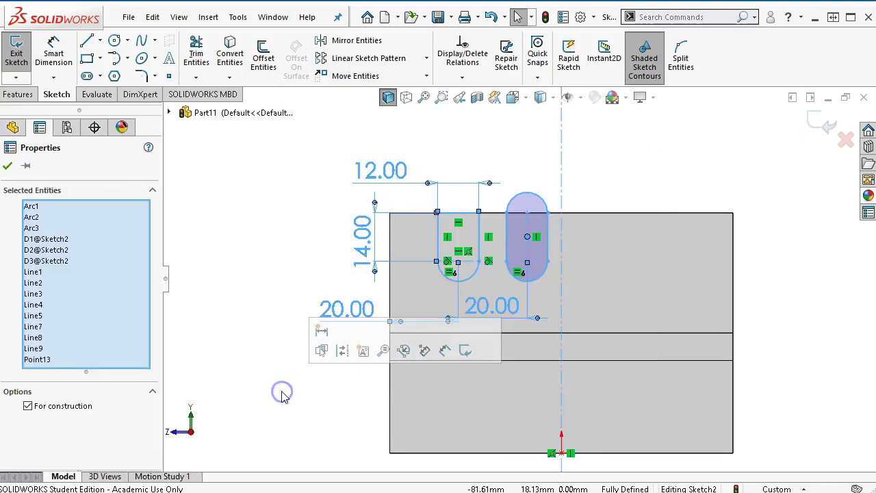
pyautogui.click(346, 41)
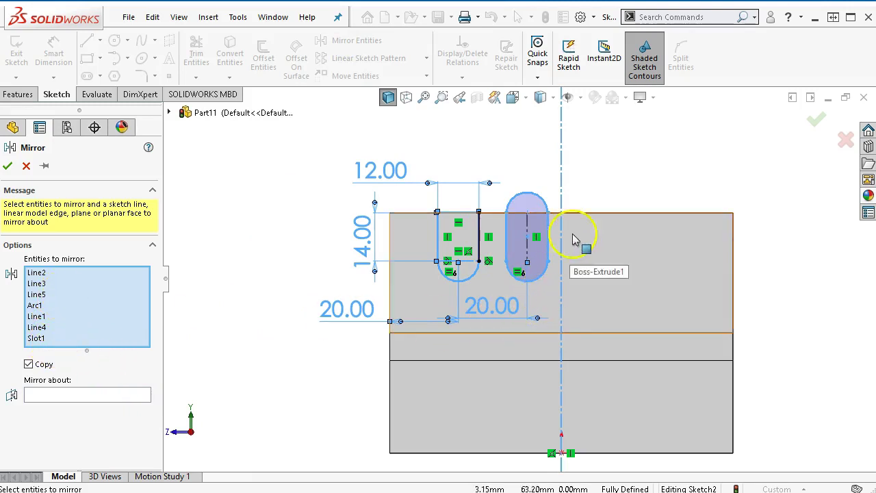
pyautogui.click(563, 172)
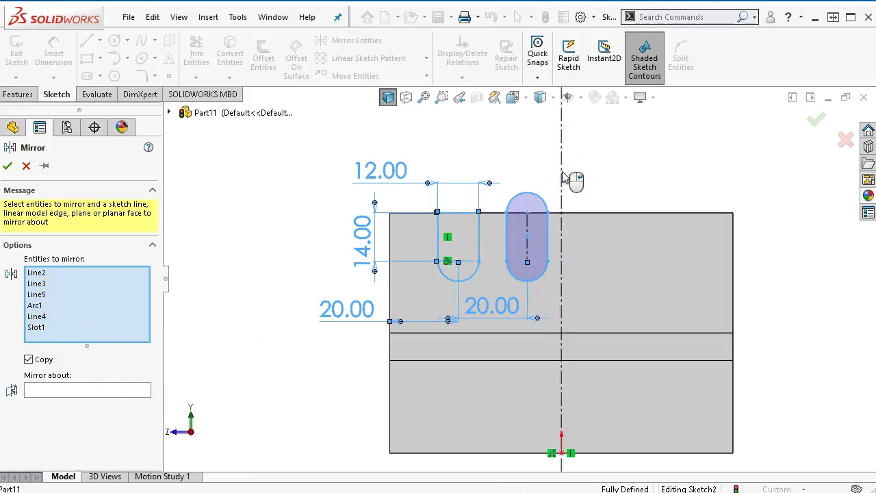
pyautogui.click(63, 348)
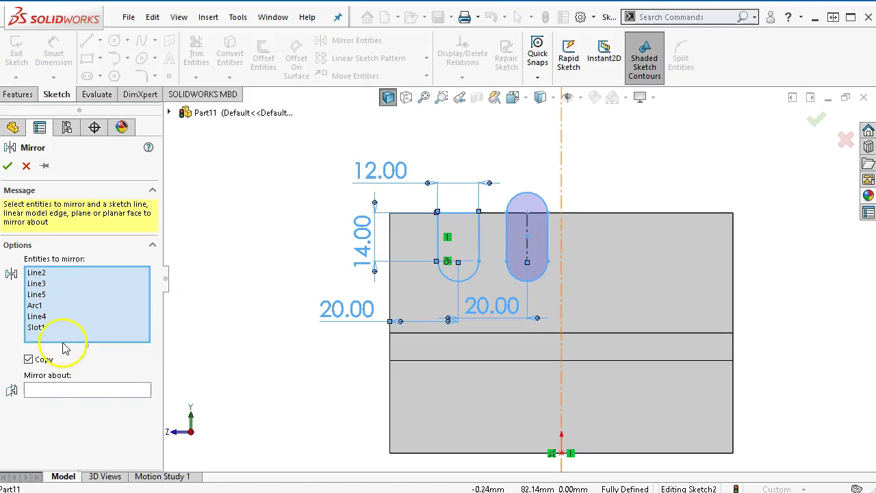
pyautogui.click(61, 390)
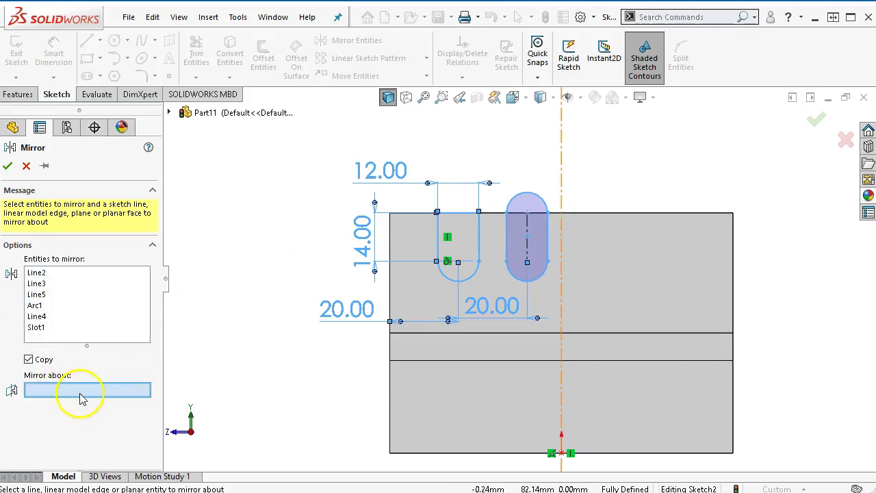
pyautogui.click(560, 162)
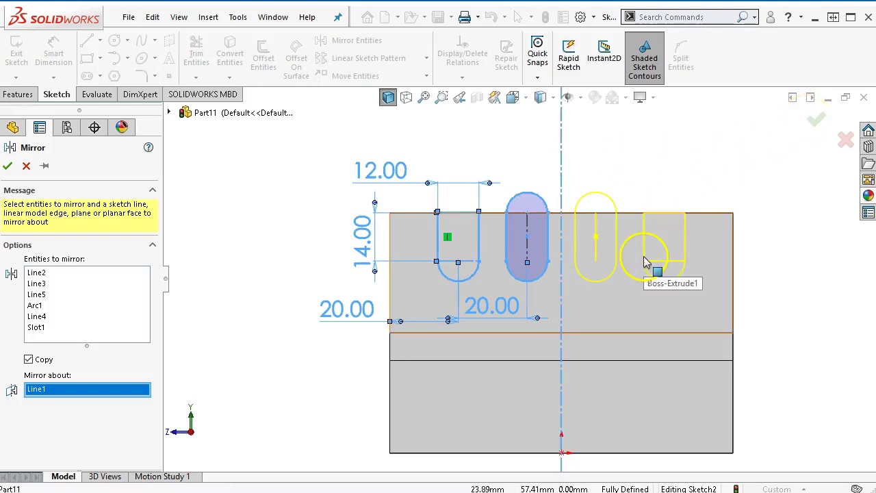
pyautogui.click(814, 118)
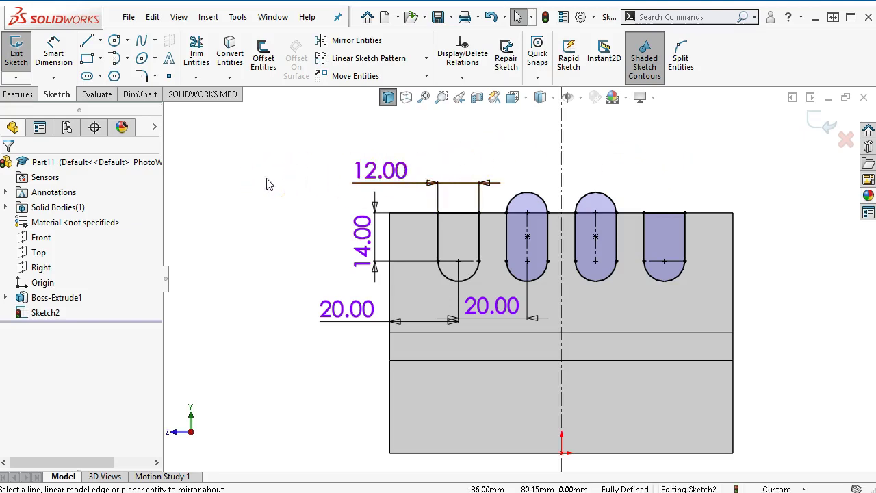
# - Cut the four slot profiles through the upright post with an Extruded Cut set to Up To Next
pyautogui.click(14, 95)
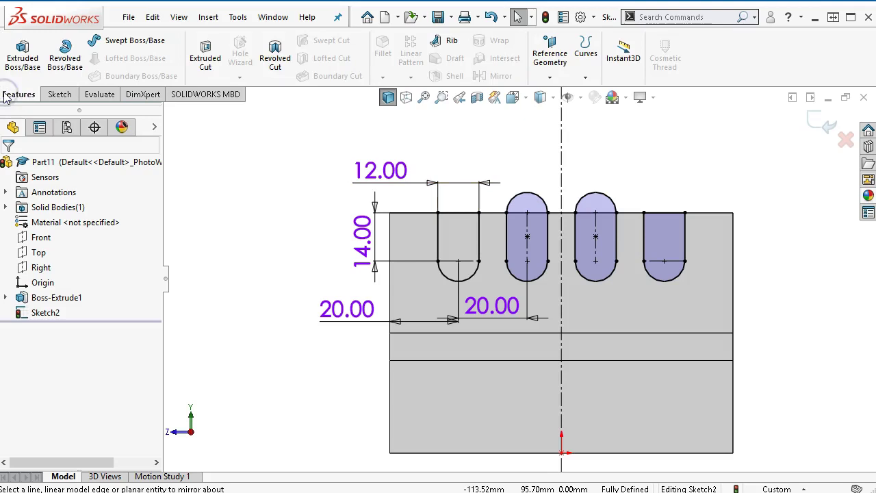
pyautogui.click(206, 59)
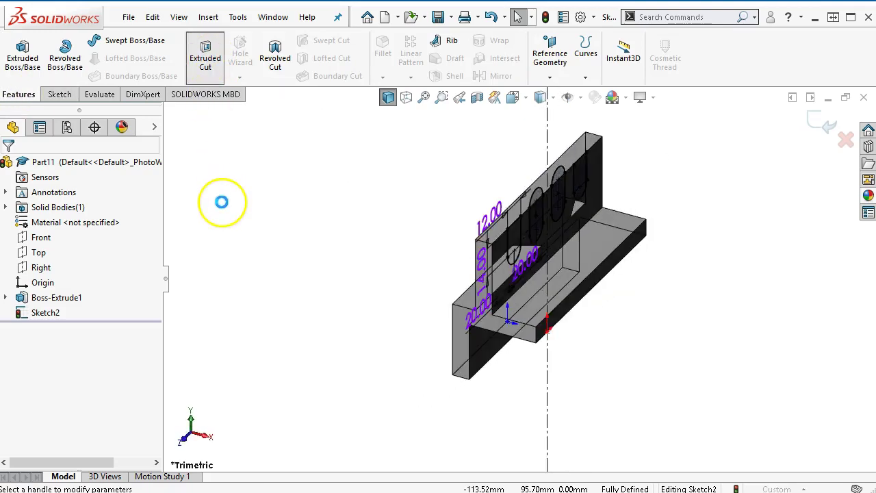
pyautogui.click(62, 249)
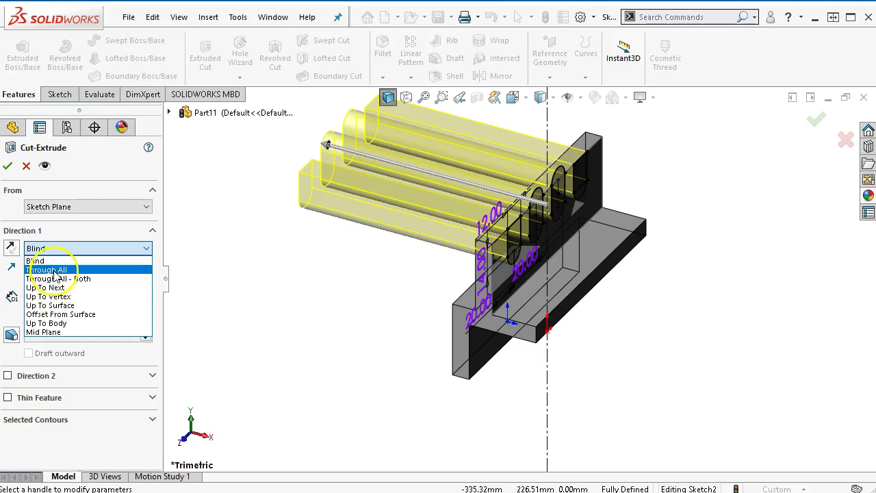
pyautogui.click(46, 270)
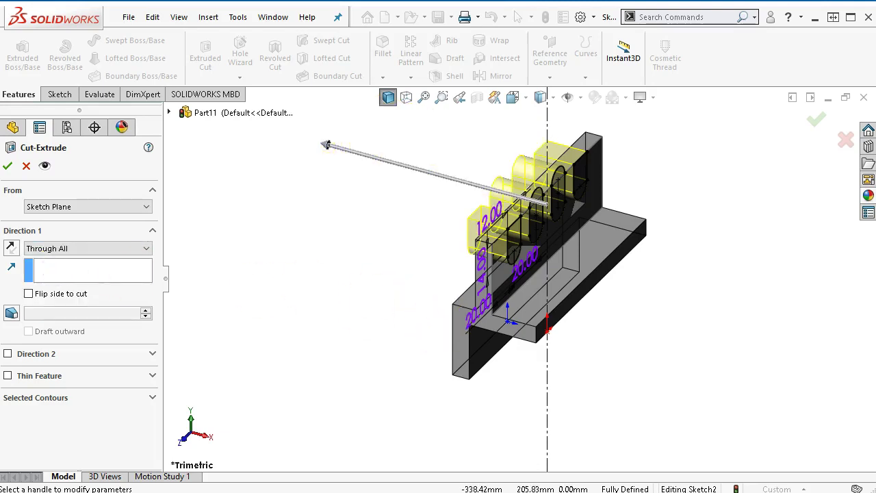
pyautogui.click(59, 248)
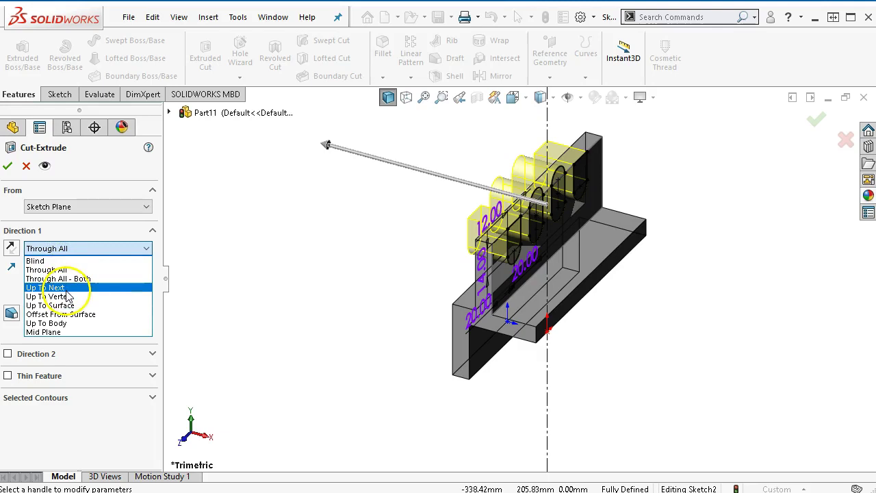
pyautogui.click(45, 287)
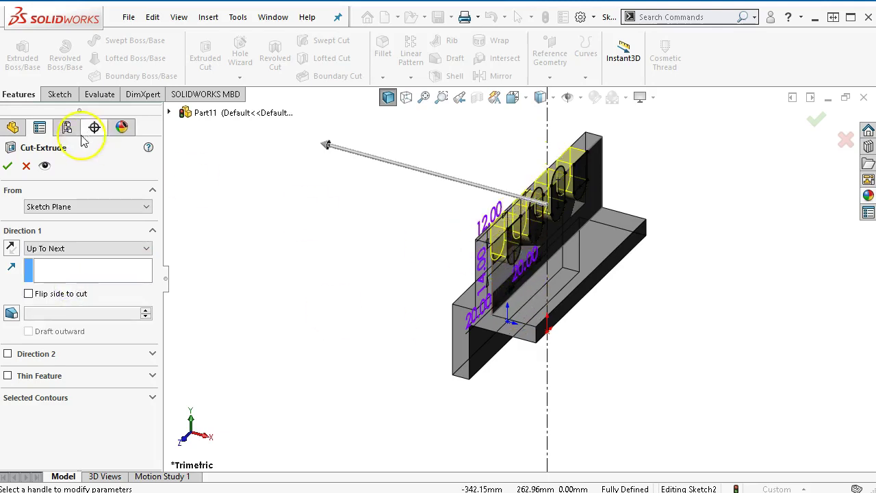
pyautogui.click(9, 166)
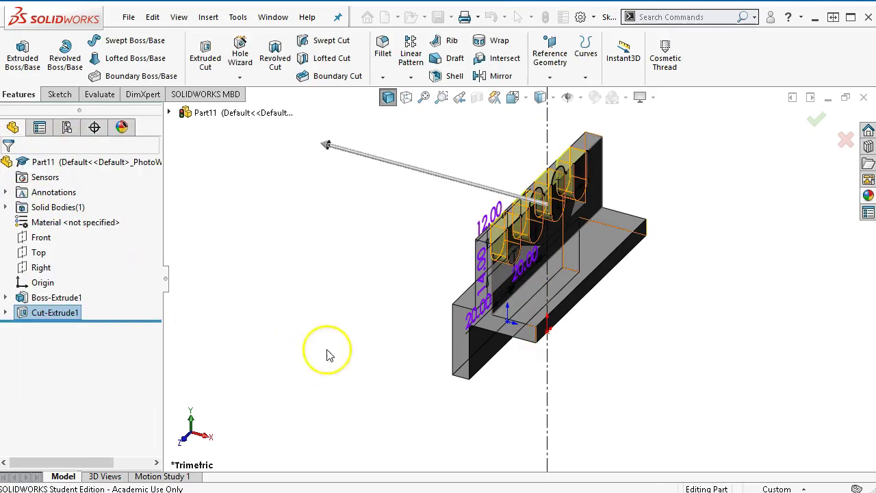
# - Start a sketch on the horizontal flange's top face and draw a corner rectangle about 12.6 by 43.8 mm near its outer edge
pyautogui.moveTo(326, 352); pyautogui.dragTo(355, 364, button='middle')
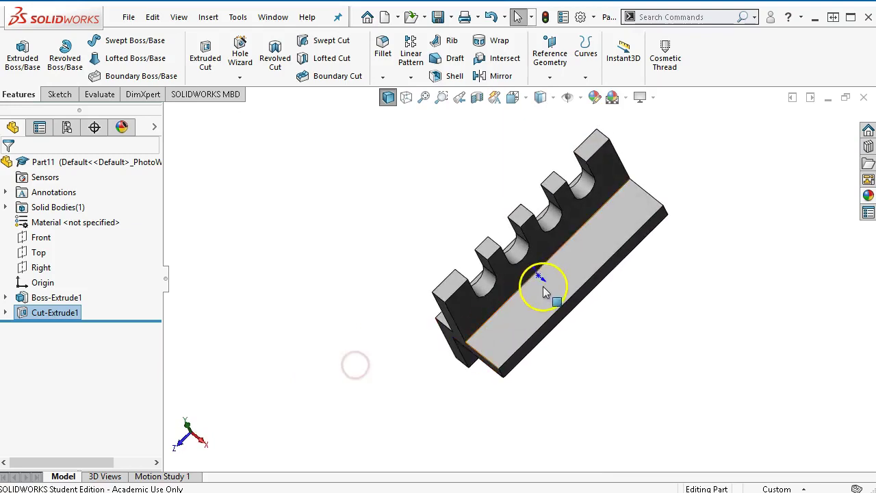
pyautogui.click(565, 275)
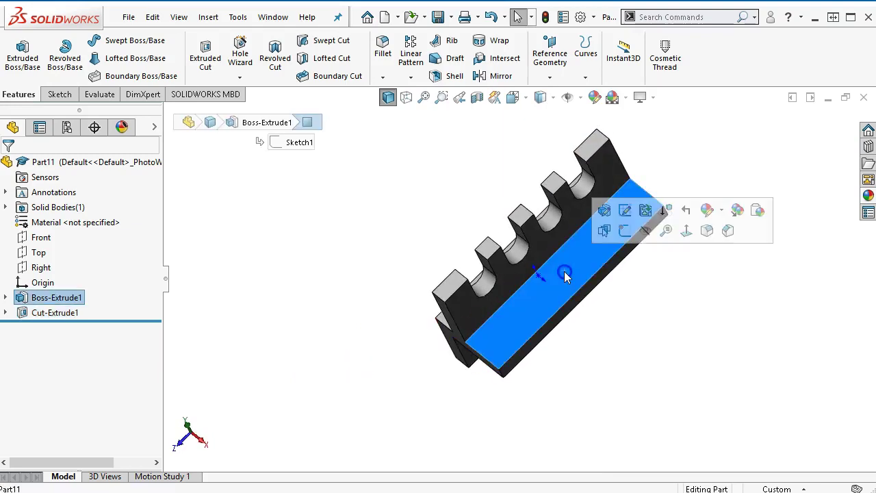
pyautogui.click(625, 231)
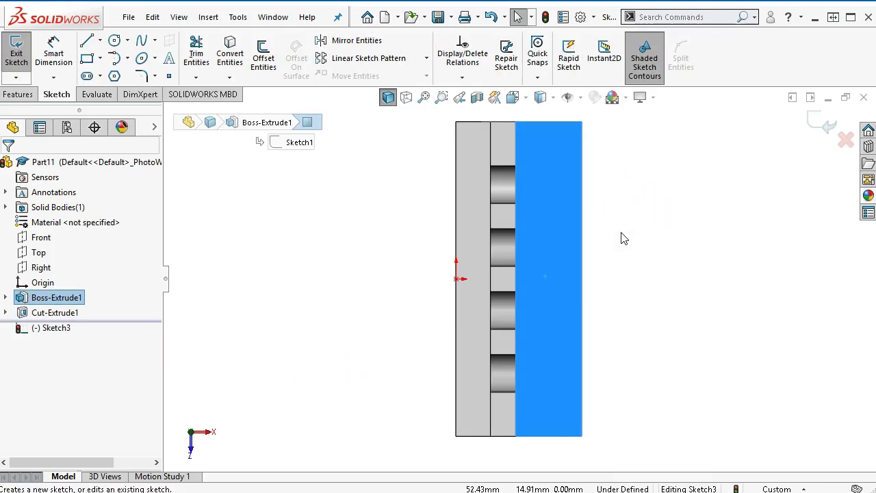
pyautogui.click(87, 59)
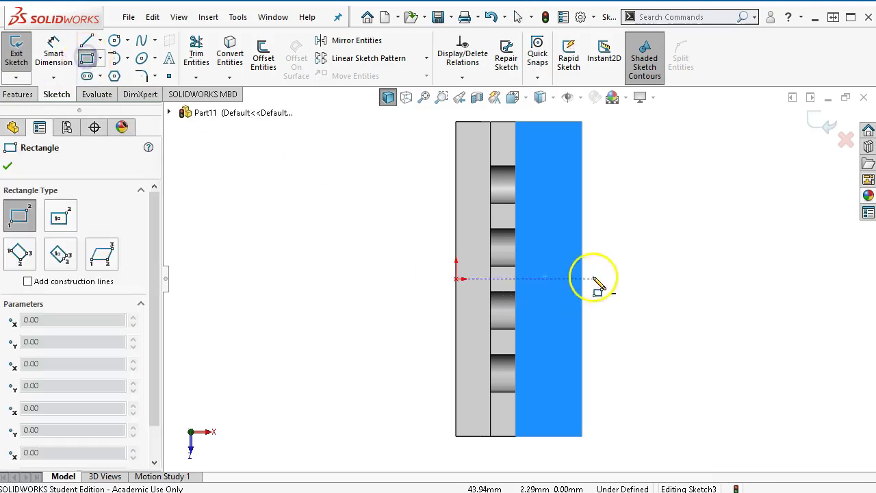
pyautogui.click(575, 217)
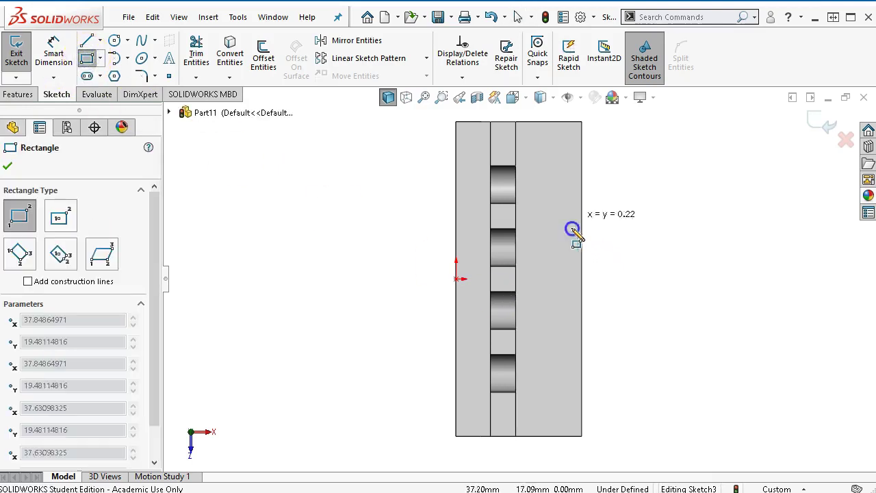
pyautogui.click(535, 355)
pyautogui.rightClick(659, 242)
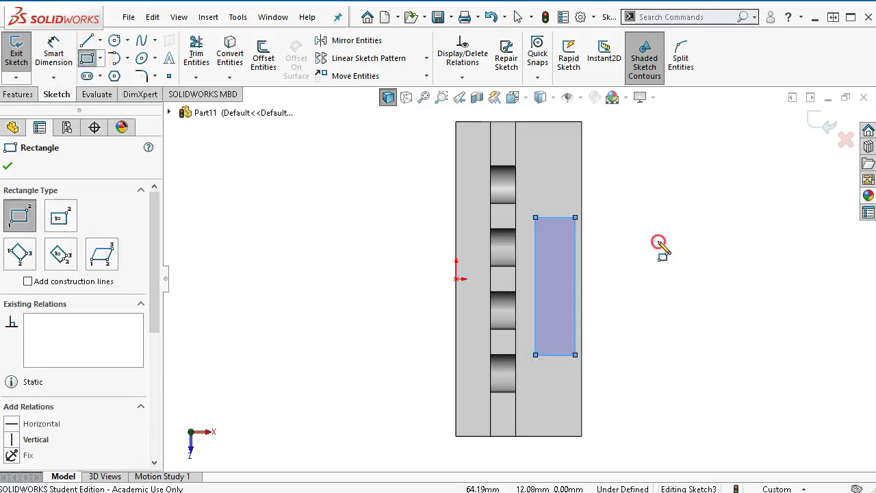
pyautogui.click(695, 256)
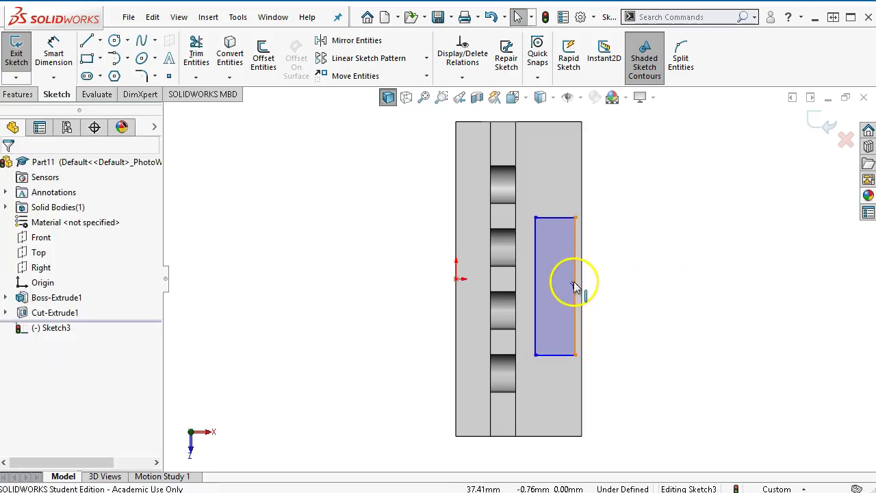
# - Add a midpoint relation between the midpoint of the rectangle's outer long side and the flange's outer edge
pyautogui.rightClick(575, 260)
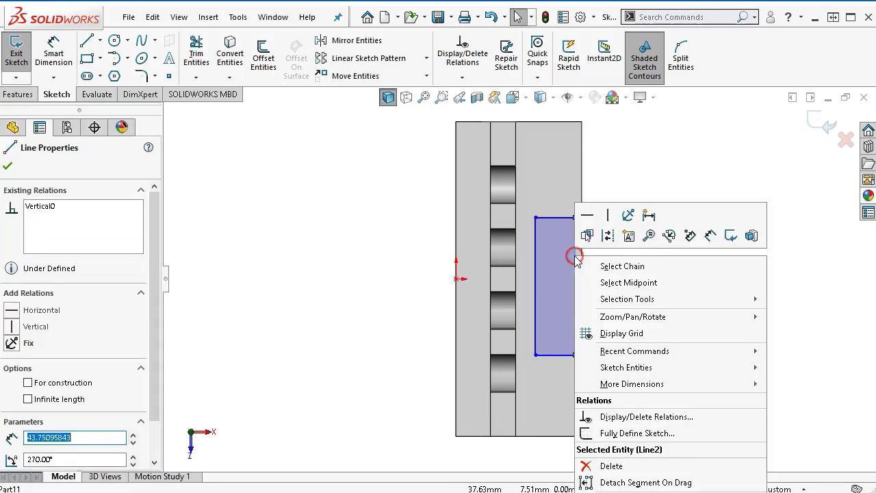
pyautogui.click(623, 283)
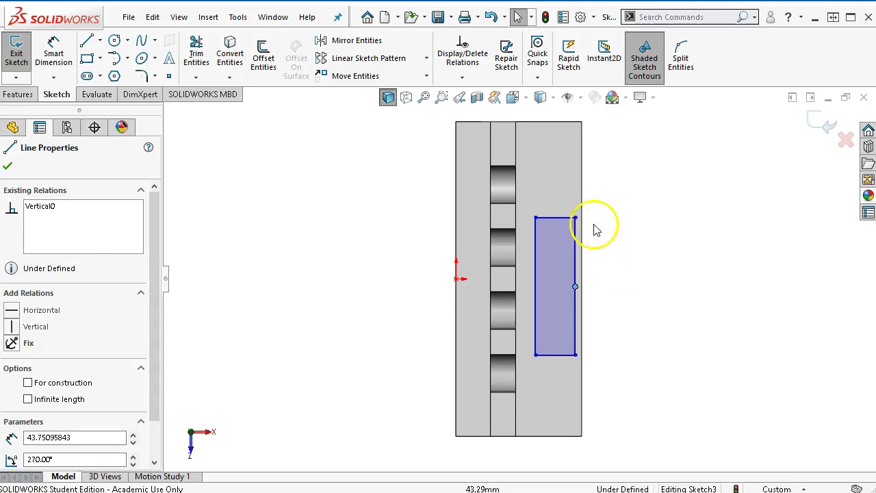
pyautogui.keyDown('ctrl'); pyautogui.click(583, 195); pyautogui.keyUp('ctrl')
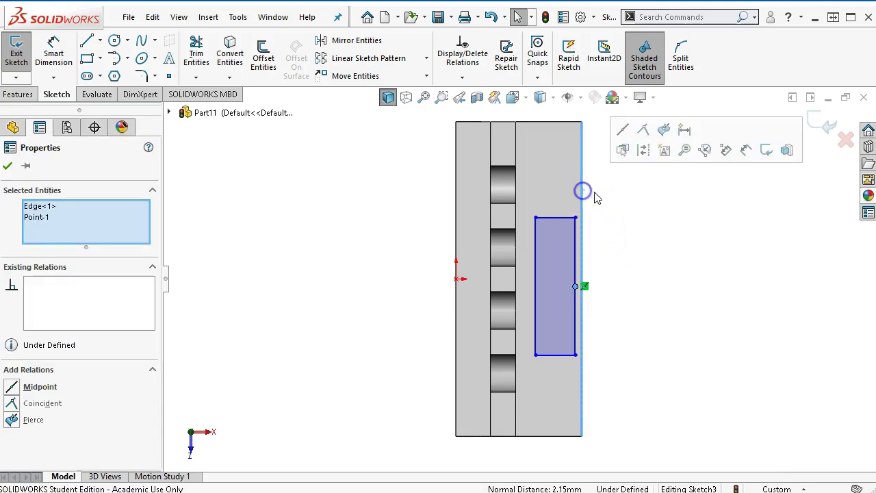
pyautogui.click(622, 135)
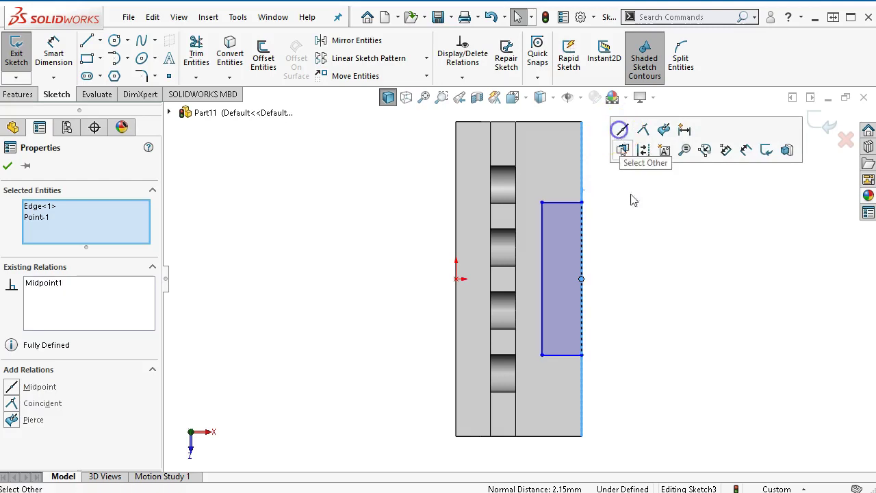
# - Dimension the rectangle's long side on the flange's outer edge as 60 mm
pyautogui.rightClick(628, 312)
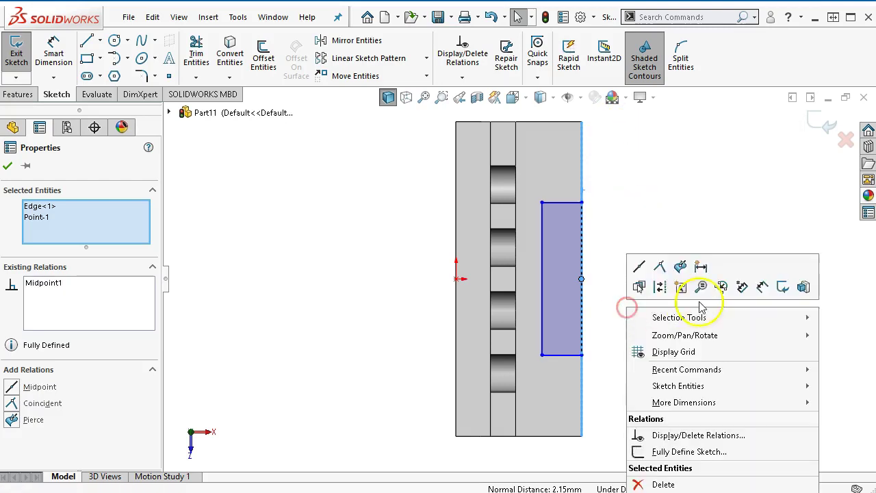
pyautogui.click(765, 289)
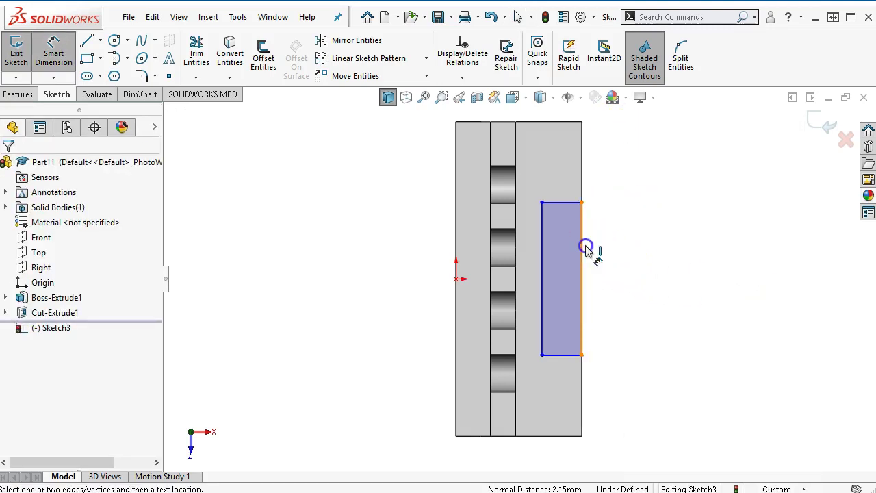
pyautogui.click(585, 248)
pyautogui.click(692, 281)
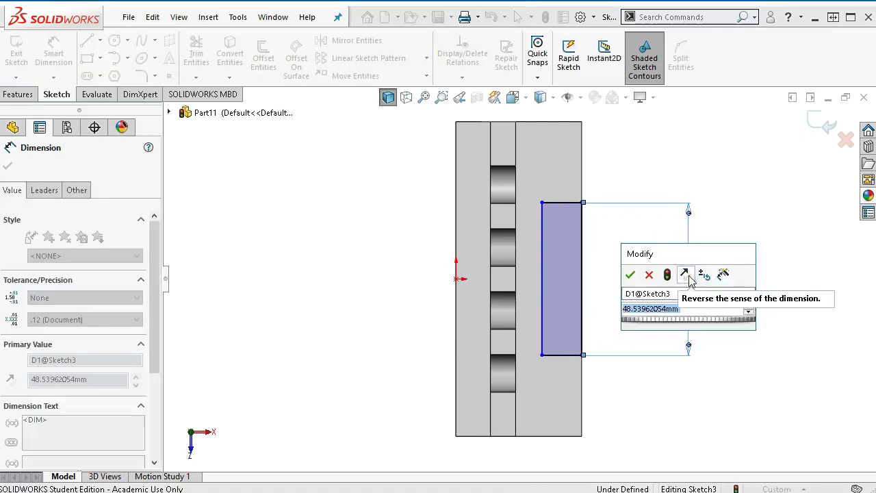
pyautogui.write('60')
pyautogui.press('Return')
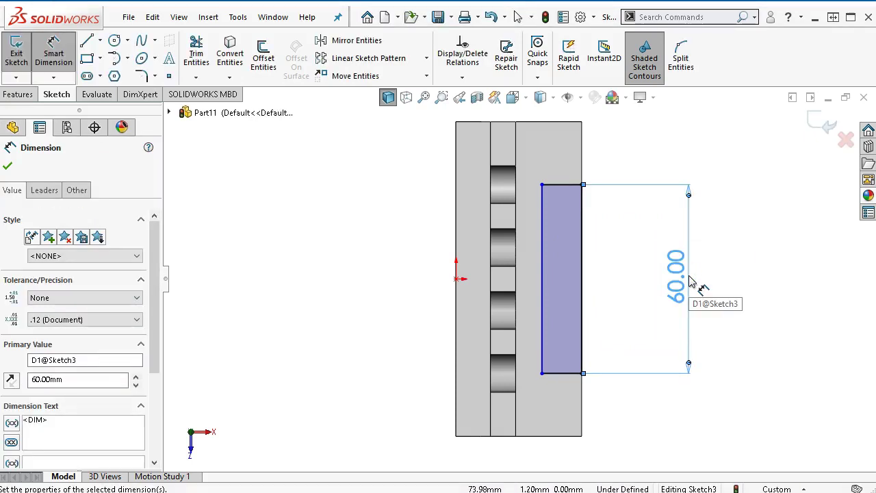
# - Dimension the rectangle's short side as 10 mm
pyautogui.click(561, 372)
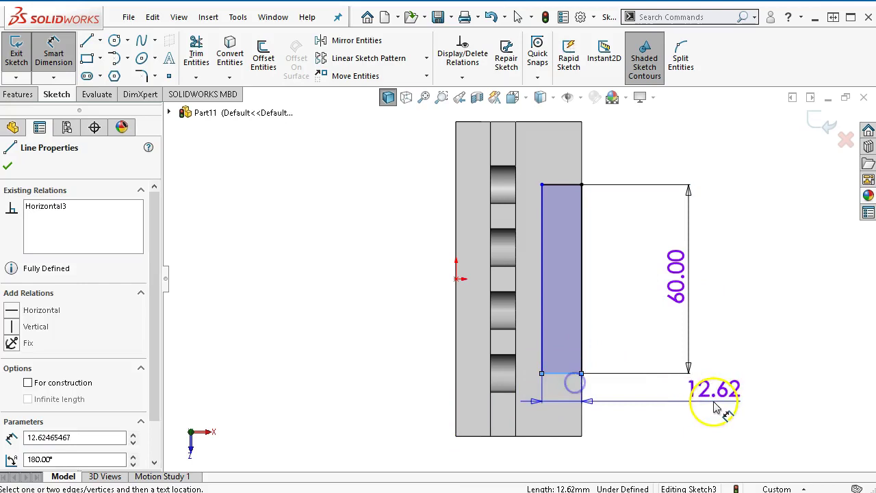
pyautogui.click(733, 407)
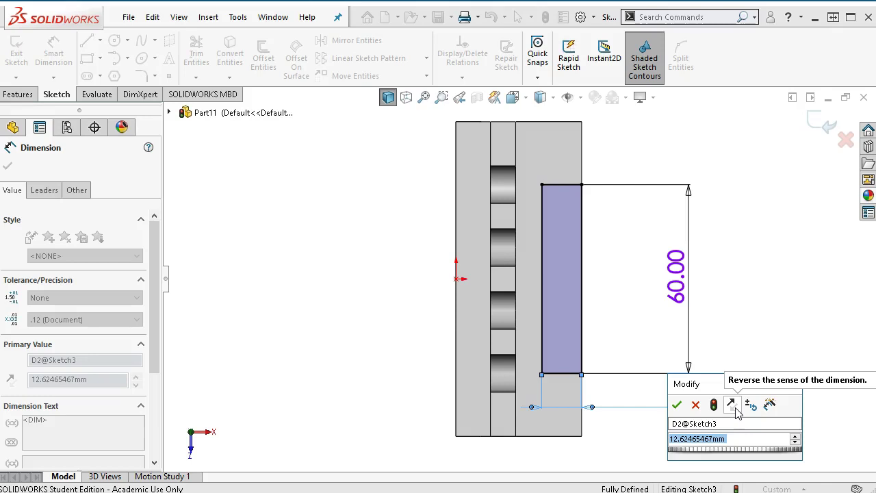
pyautogui.write('10')
pyautogui.press('Return')
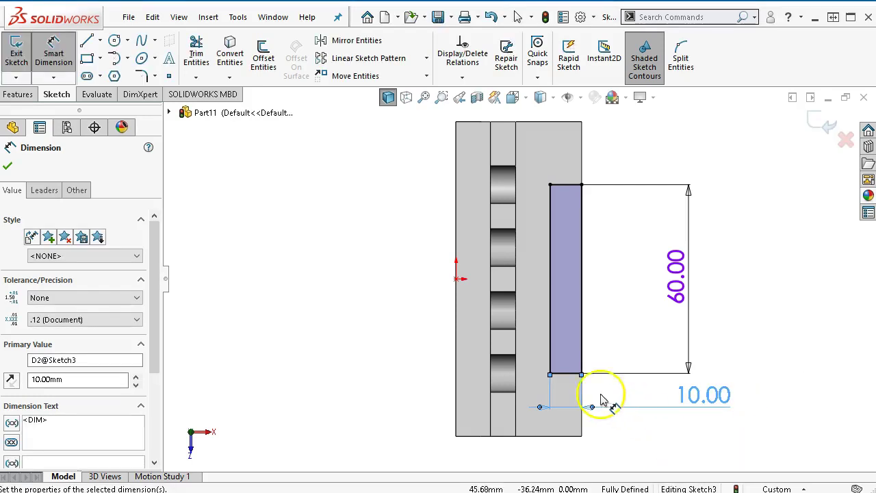
# - Add a driven dimension between the rectangle's lower short side and the flange's nearby end edge, placed outside the 60 mm dimension
pyautogui.click(572, 374)
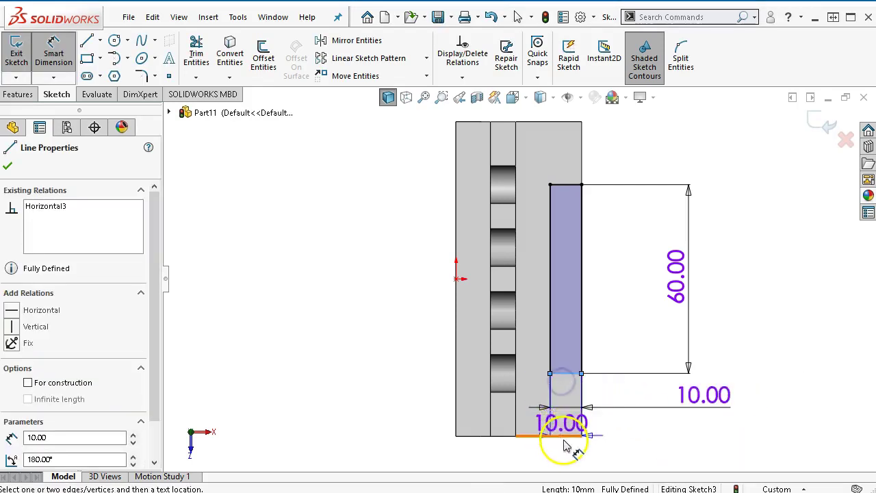
pyautogui.click(565, 438)
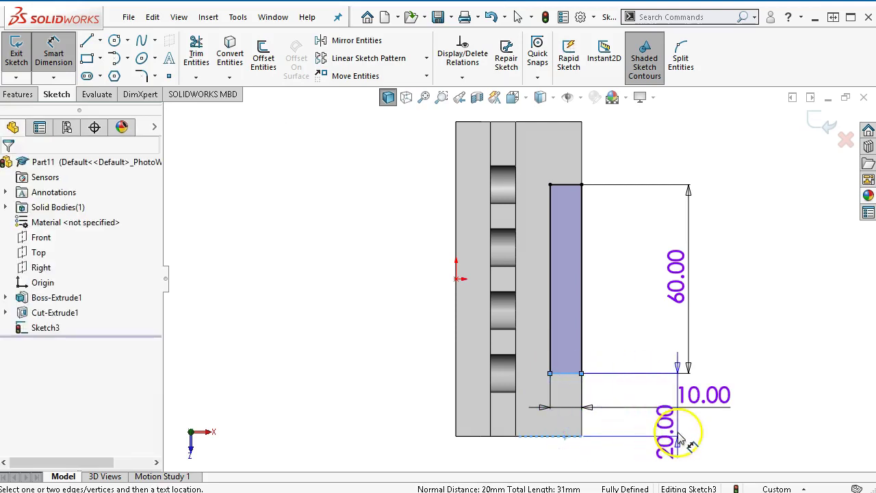
pyautogui.click(677, 436)
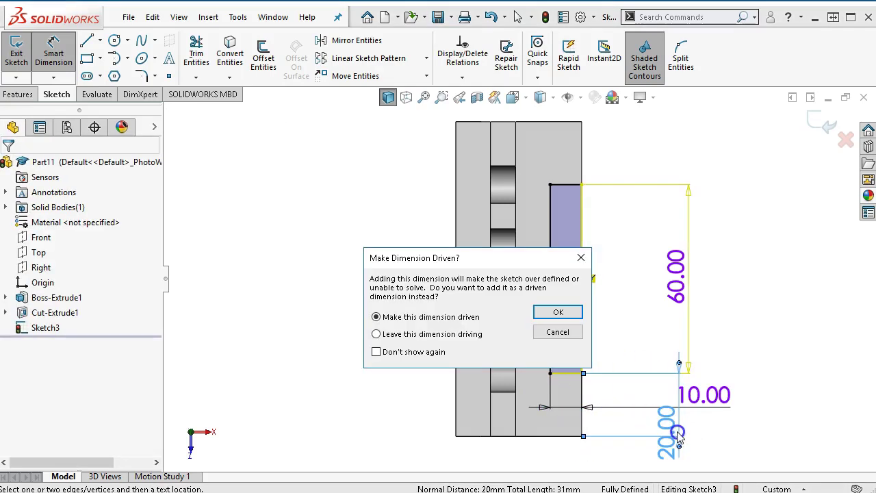
pyautogui.click(547, 315)
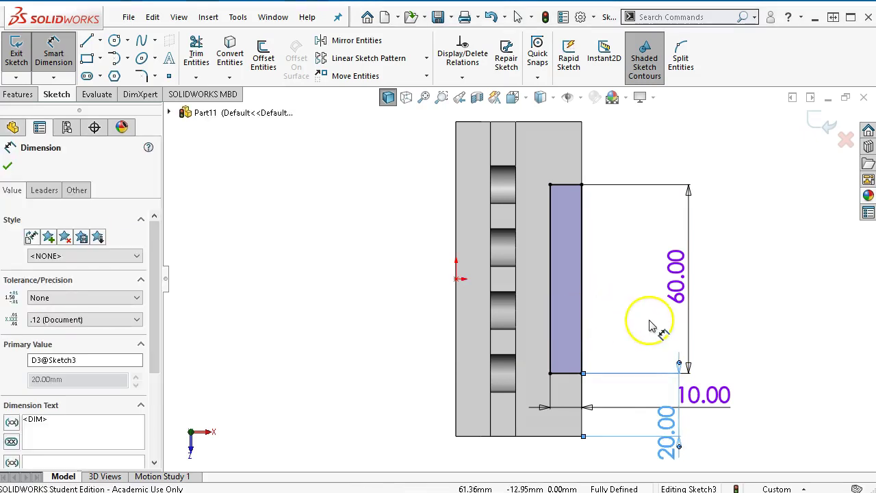
pyautogui.moveTo(660, 428); pyautogui.dragTo(746, 328)
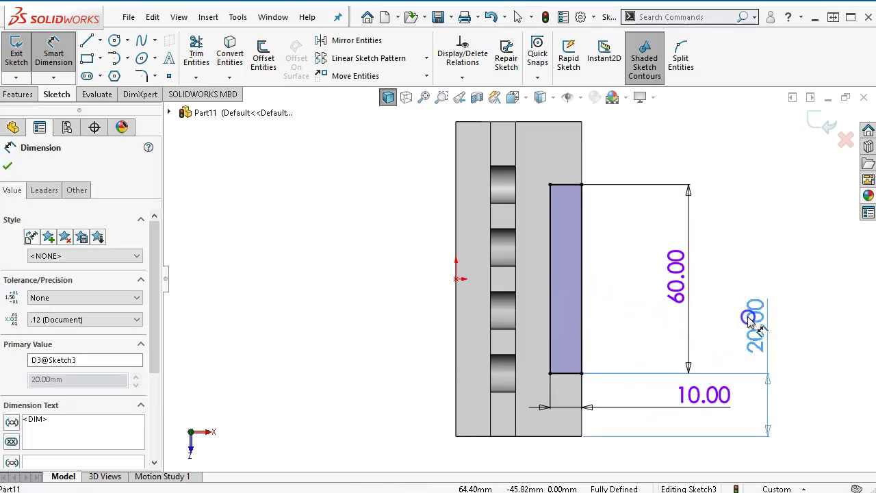
pyautogui.rightClick(752, 205)
pyautogui.click(793, 249)
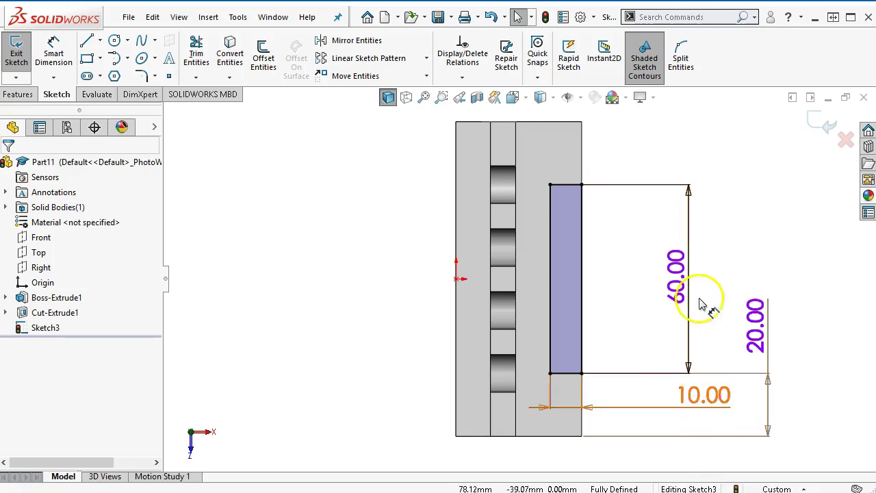
# - Cut-extrude the 60 by 10 mm rectangle through the horizontal flange with the Up To Next end condition
pyautogui.click(17, 94)
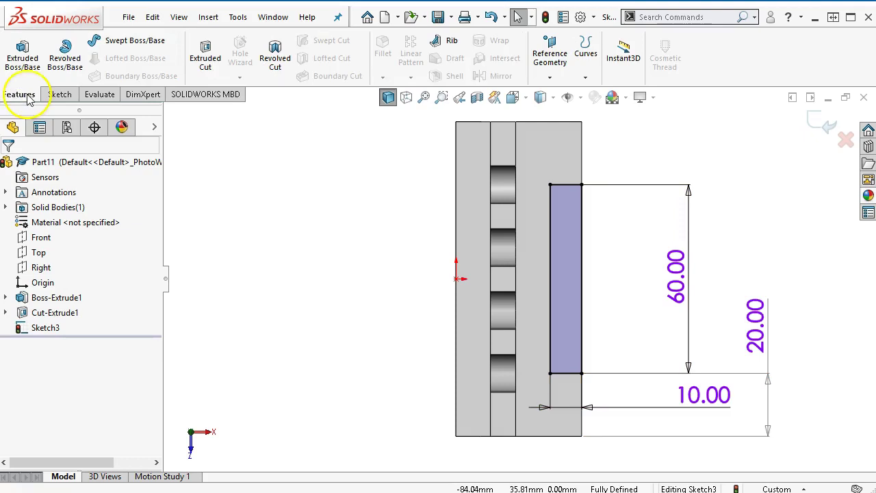
pyautogui.click(205, 57)
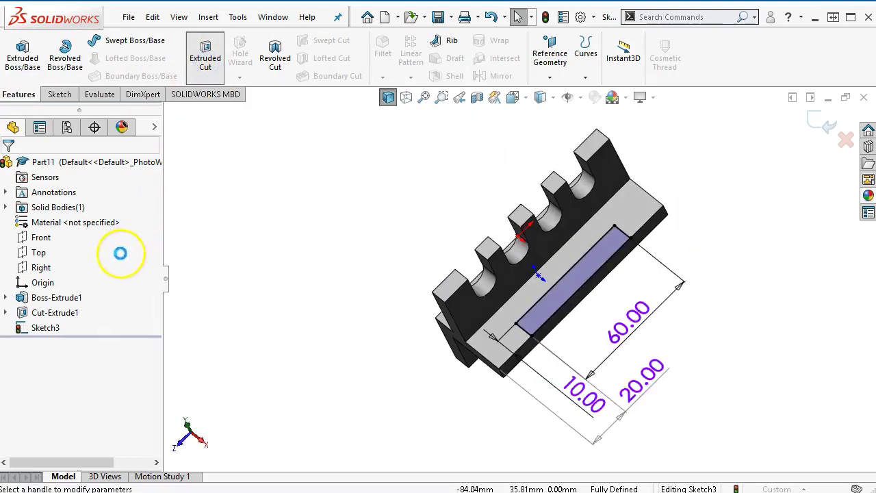
pyautogui.click(99, 248)
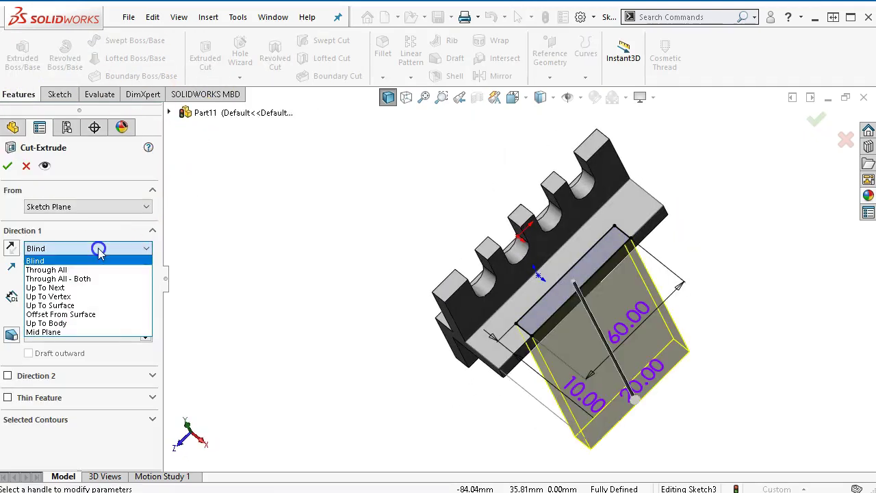
pyautogui.click(70, 273)
pyautogui.moveTo(537, 392); pyautogui.dragTo(563, 253, button='middle')
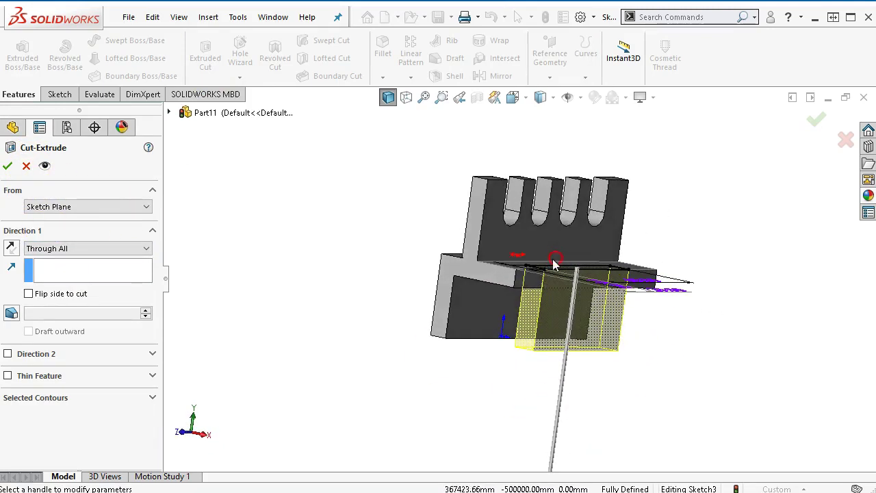
pyautogui.click(122, 249)
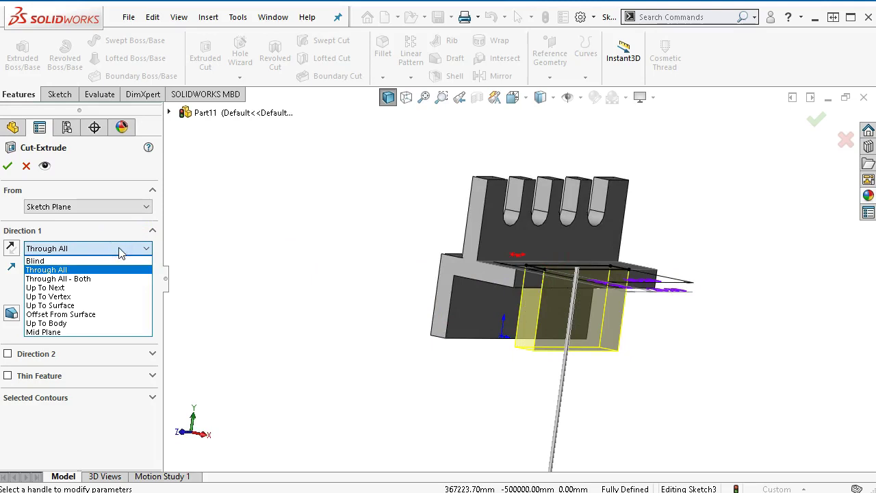
pyautogui.click(45, 288)
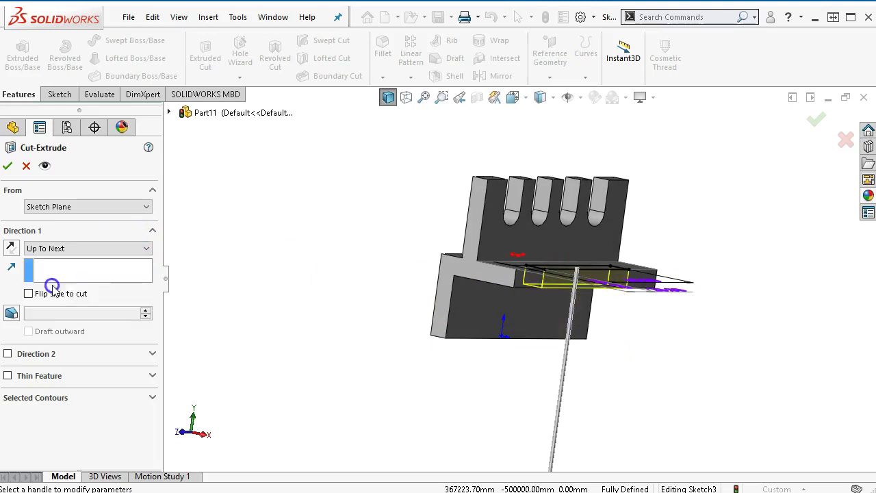
pyautogui.click(7, 167)
# - Fillet the inner edges at the front and back of the slotted post's base and the notch's two inside corners with a 5 mm radius
pyautogui.moveTo(280, 303); pyautogui.dragTo(283, 359, button='middle')
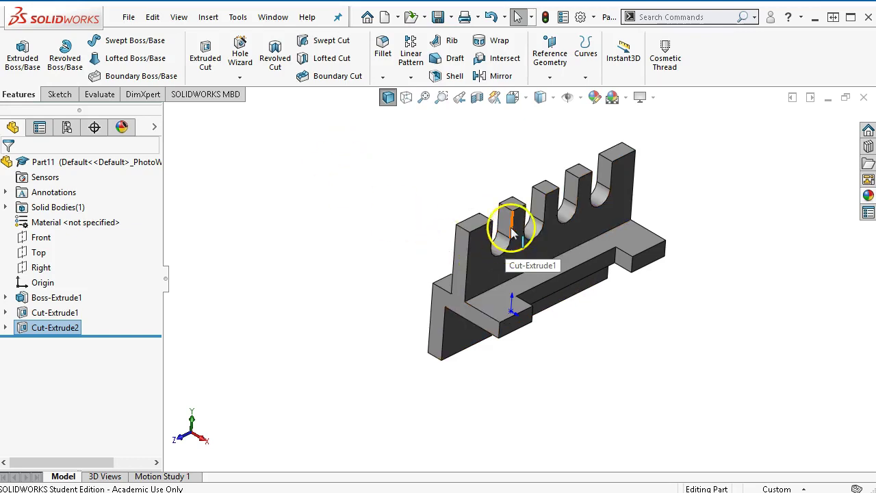
pyautogui.keyDown('shift'); pyautogui.moveTo(577, 313); pyautogui.dragTo(617, 335, button='middle'); pyautogui.keyUp('shift')
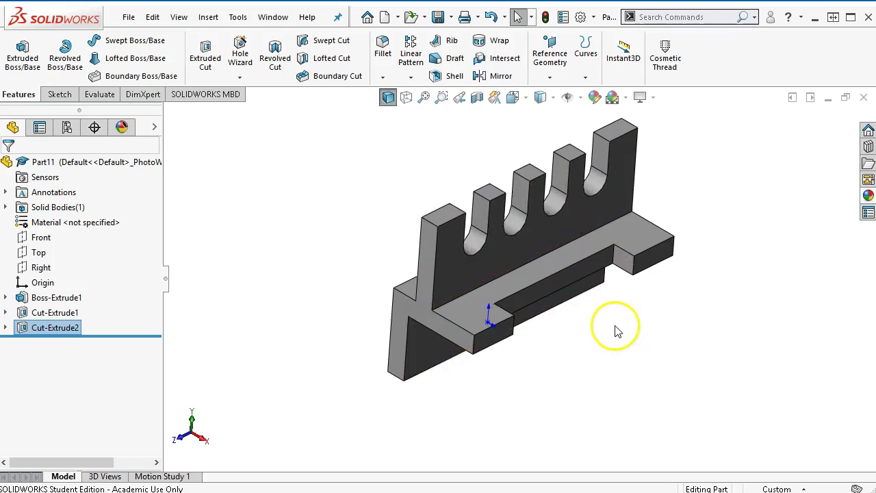
pyautogui.click(523, 266)
pyautogui.moveTo(574, 348); pyautogui.dragTo(629, 390, button='middle')
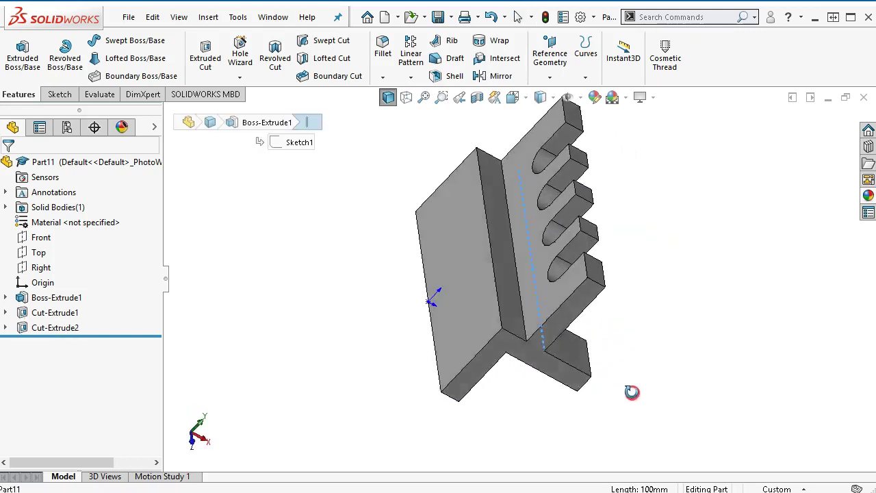
pyautogui.click(523, 304)
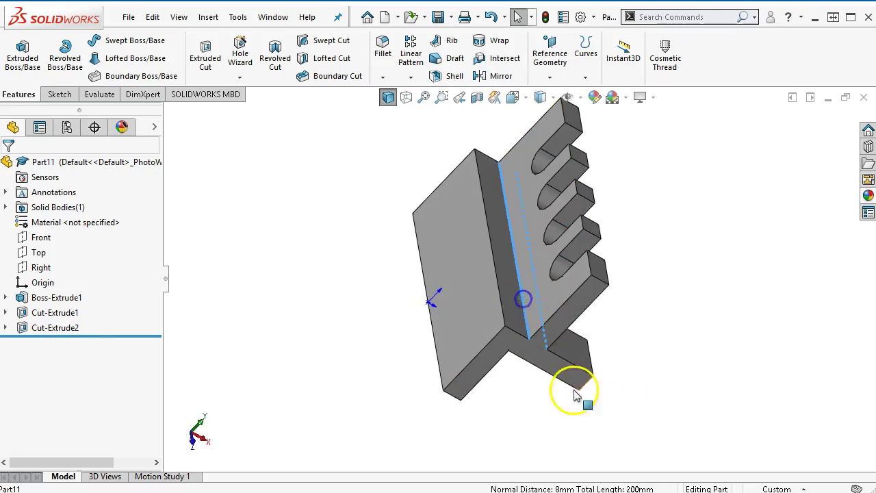
pyautogui.moveTo(661, 383); pyautogui.dragTo(580, 347, button='middle')
pyautogui.click(621, 239)
pyautogui.scroll(-2, 619, 250)
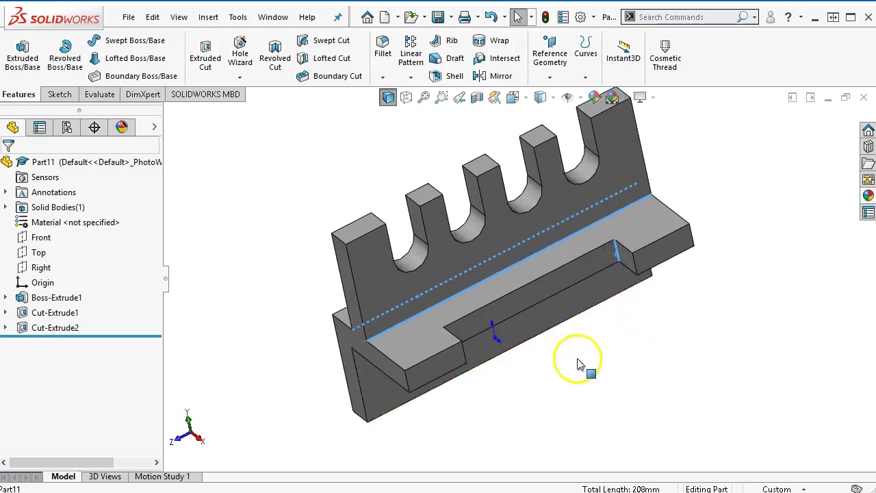
pyautogui.moveTo(553, 378); pyautogui.dragTo(444, 318, button='middle')
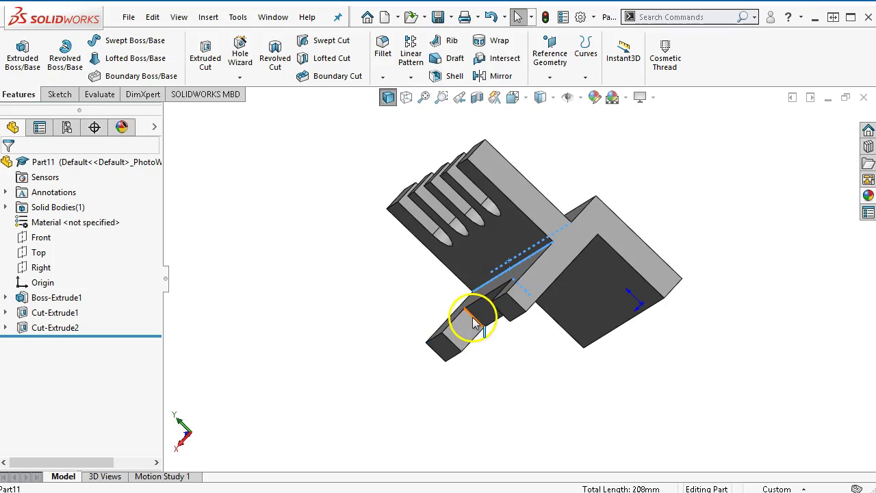
pyautogui.click(473, 315)
pyautogui.click(382, 47)
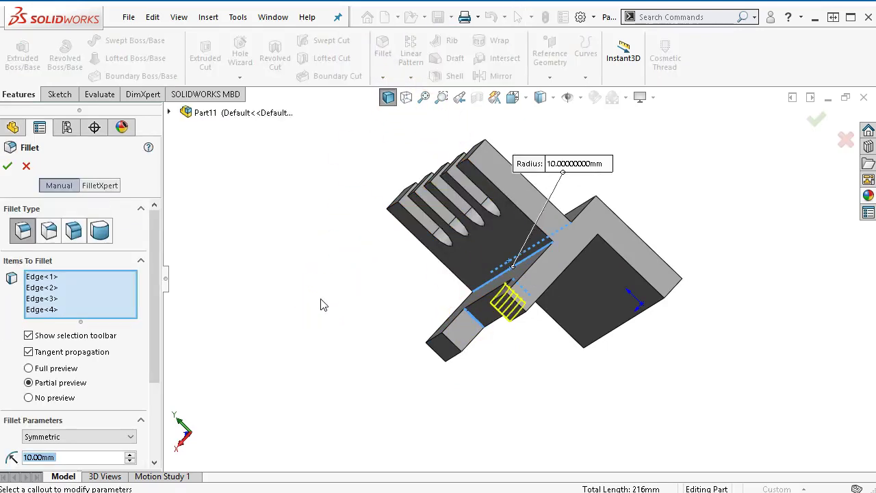
pyautogui.write('5')
pyautogui.press('Return')
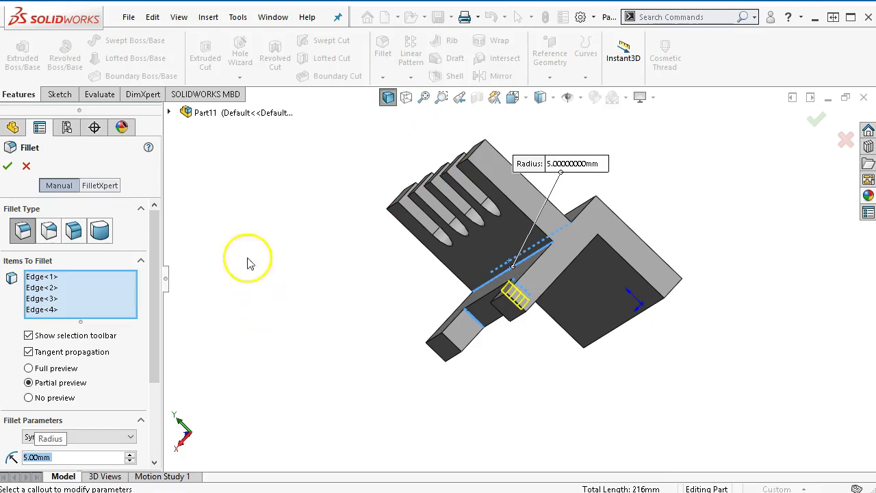
pyautogui.click(8, 165)
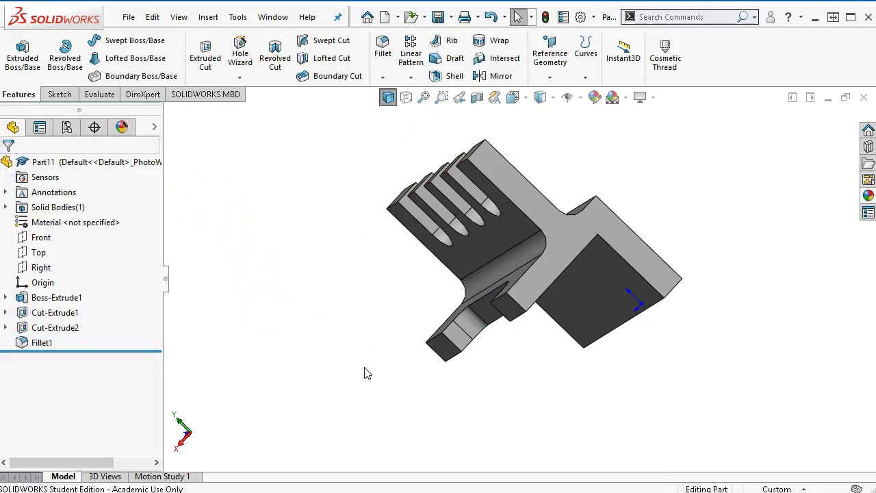
# - Show the part in isometric view and save it in the Ch3-1 folder as P3-38 jl.SLDPRT
pyautogui.hotkey('ctrl', '7')
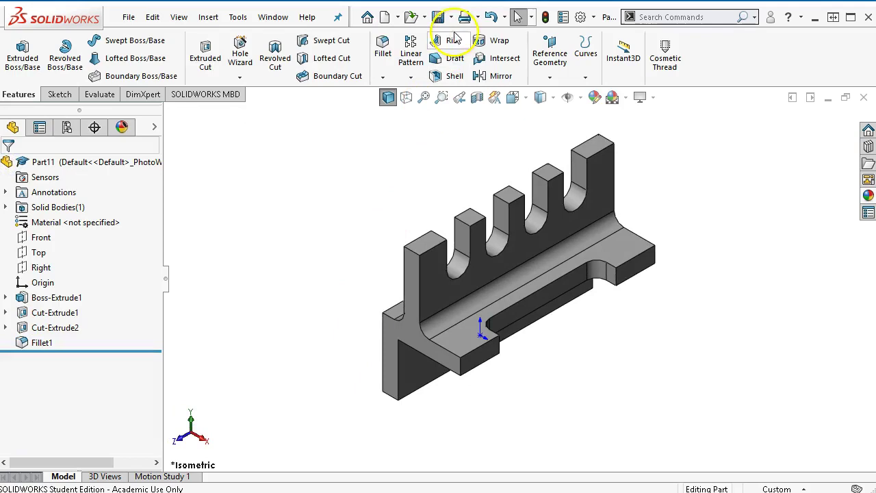
pyautogui.click(439, 17)
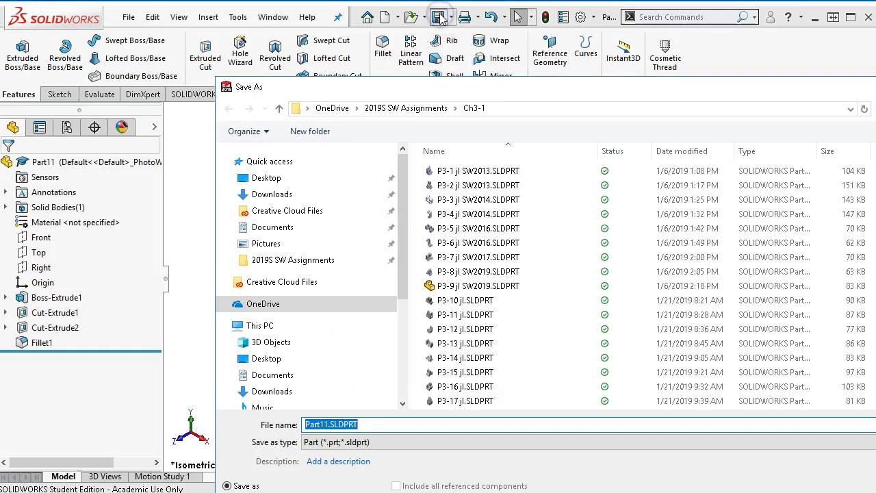
pyautogui.scroll(-6, 493, 295)
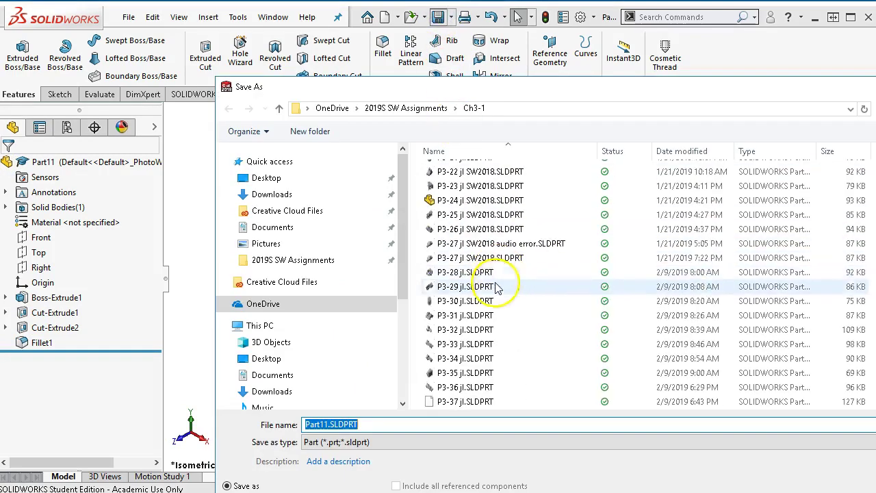
pyautogui.click(463, 404)
pyautogui.click(321, 424)
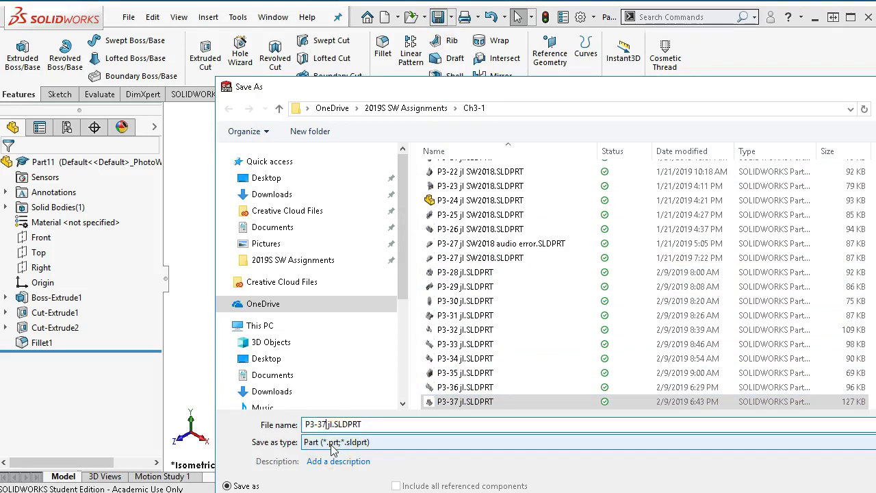
pyautogui.write('8')
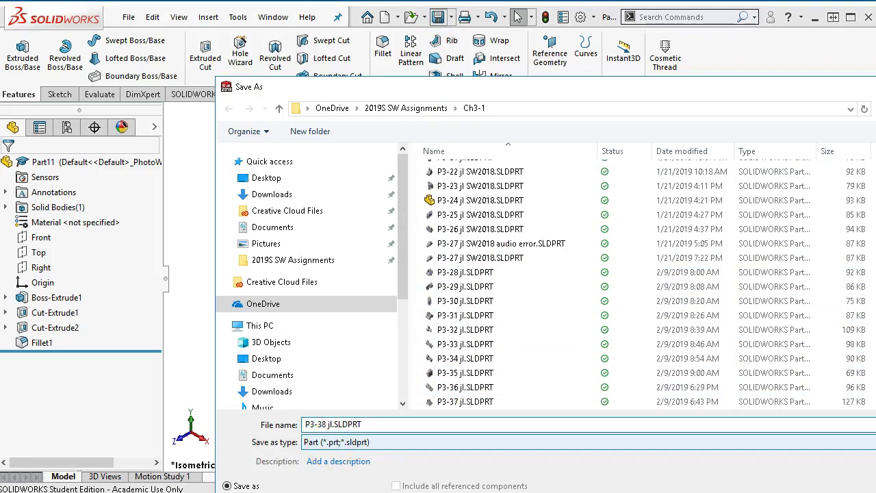
pyautogui.press('Return')
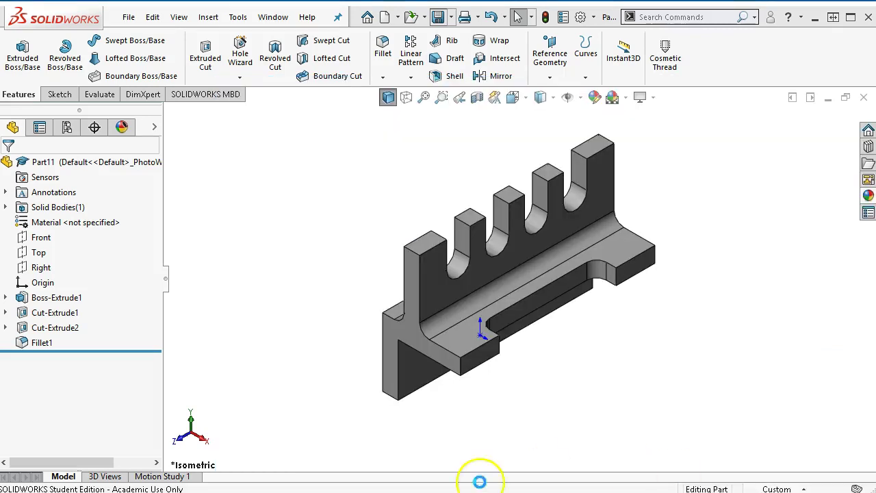